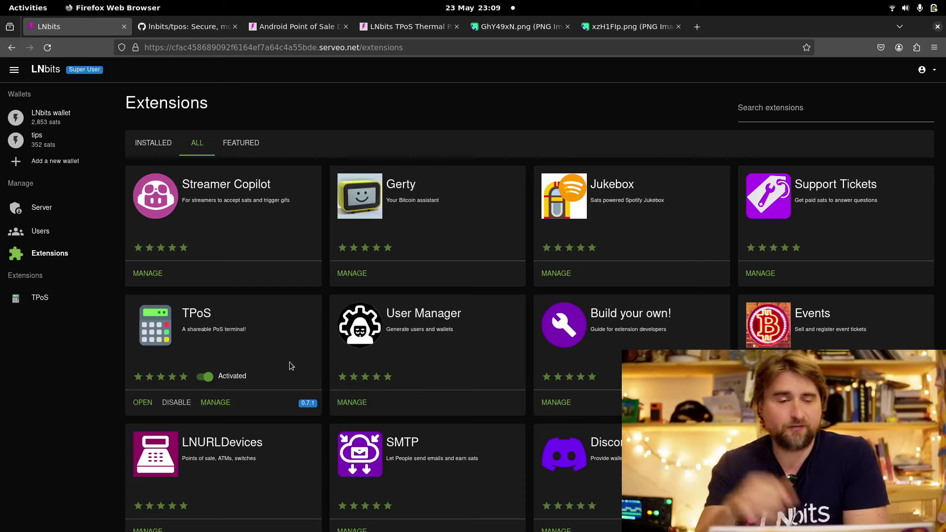
Read the lnbits/tpos README down to the Example PoS screenshot charging €0.70 (2,324 sat)
{"action": "left_click", "coordinate": [191, 28]}
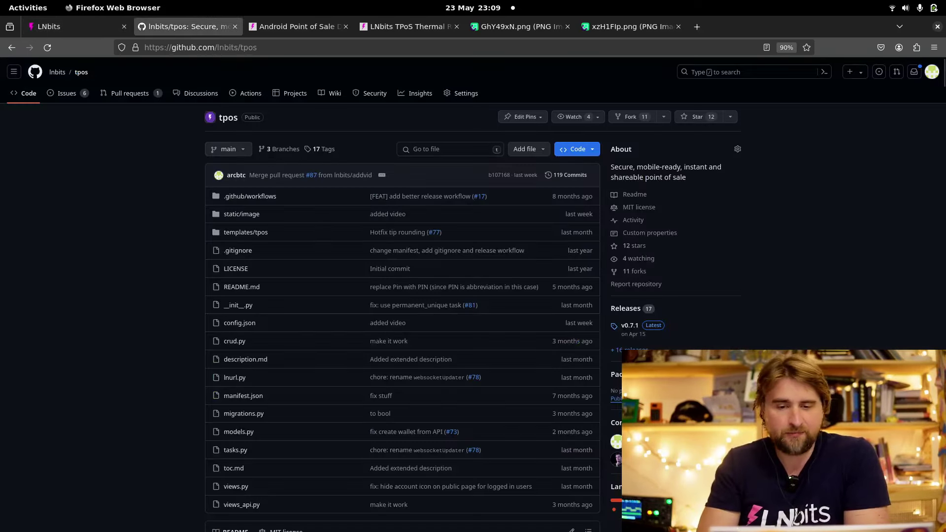
{"action": "scroll", "coordinate": [394, 247], "scroll_direction": "down", "scroll_amount": 1}
{"action": "scroll", "coordinate": [765, 293], "scroll_direction": "down", "scroll_amount": 3}
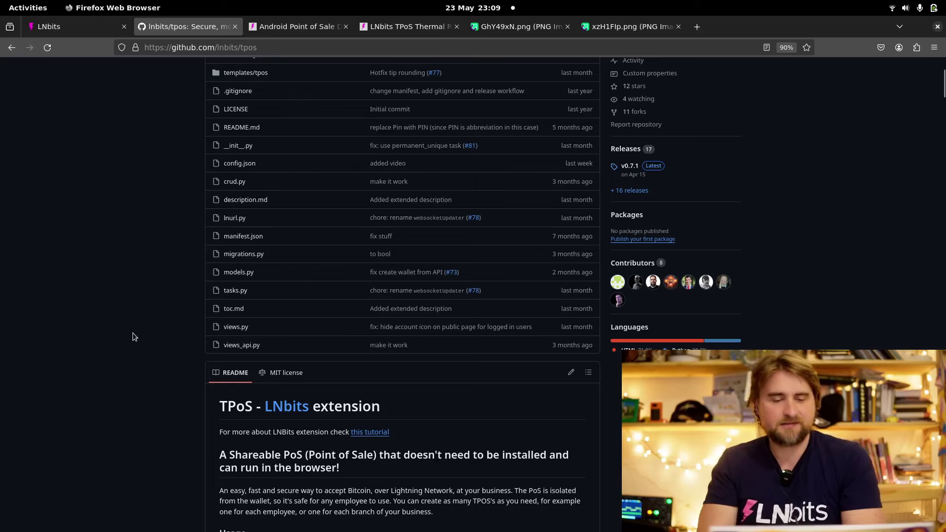
{"action": "scroll", "coordinate": [132, 337], "scroll_direction": "down", "scroll_amount": 2}
{"action": "scroll", "coordinate": [132, 336], "scroll_direction": "down", "scroll_amount": 20}
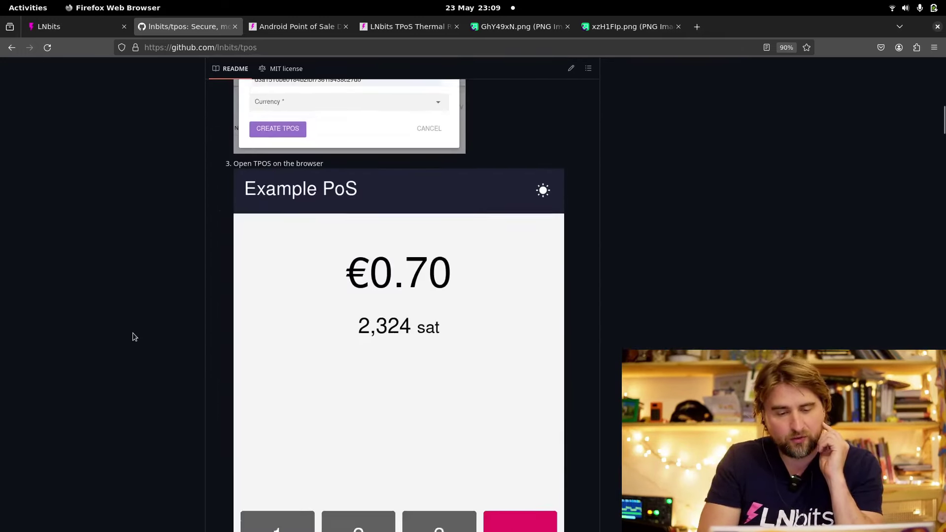
{"action": "scroll", "coordinate": [132, 337], "scroll_direction": "down", "scroll_amount": 5}
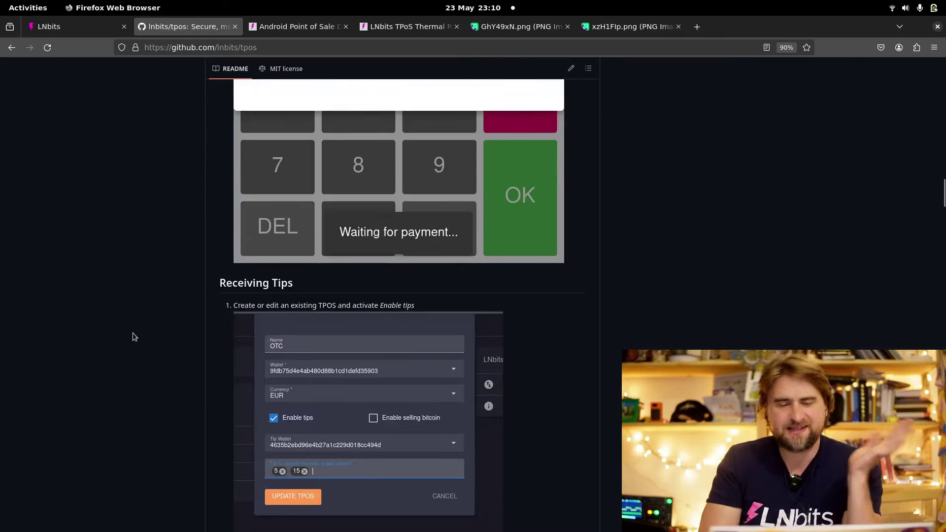
{"action": "scroll", "coordinate": [132, 336], "scroll_direction": "up", "scroll_amount": 10}
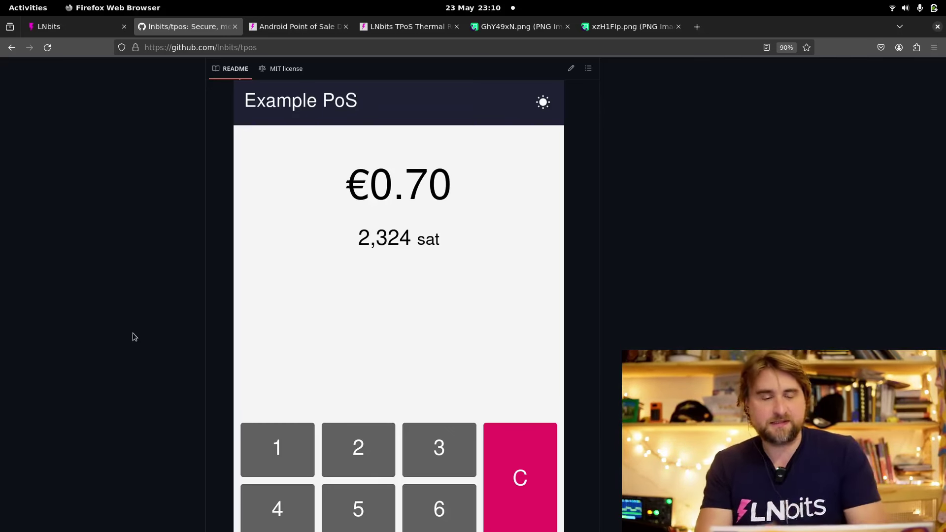
View the £199.00 Android Point of Sale Device product page and its specifications
{"action": "left_click", "coordinate": [300, 27]}
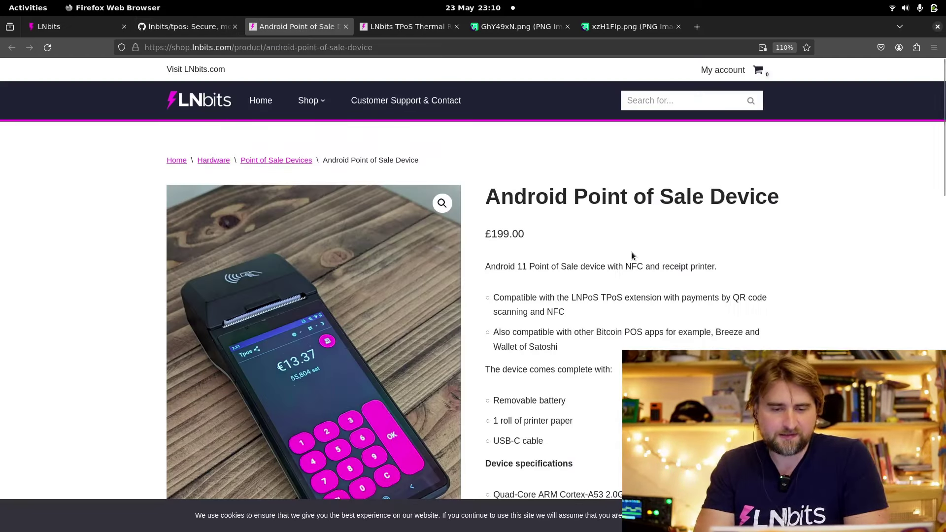
{"action": "scroll", "coordinate": [632, 256], "scroll_direction": "down", "scroll_amount": 2}
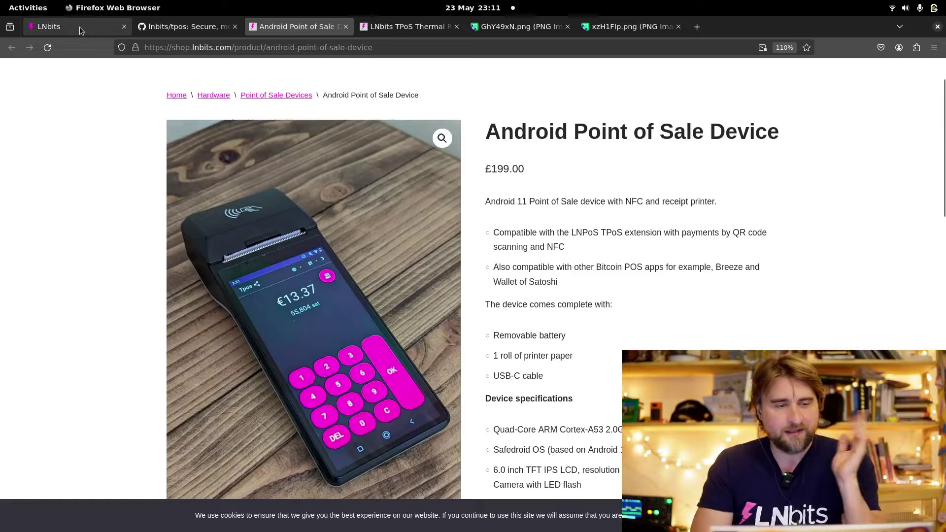
Create a TPoS named 'cafe' that pays into the LNbits wallet and prices in GBP
{"action": "left_click", "coordinate": [80, 27]}
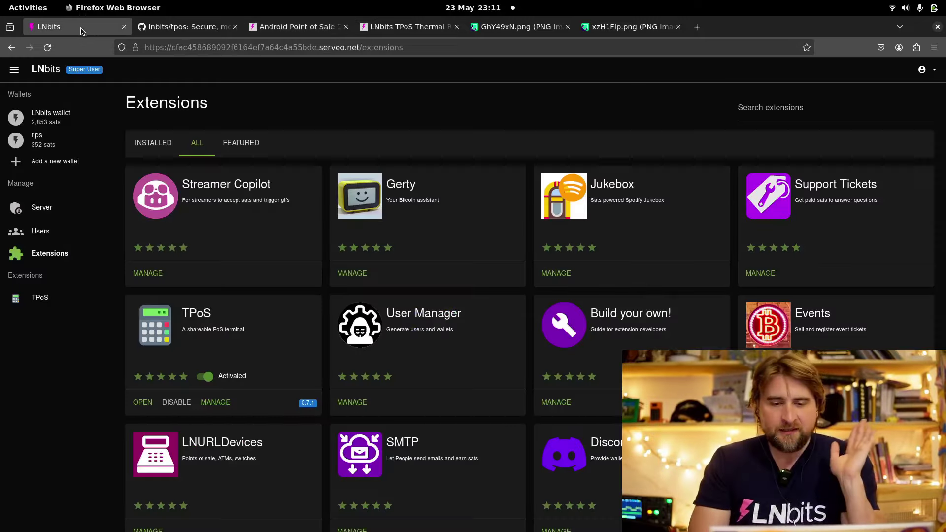
{"action": "left_click", "coordinate": [146, 403]}
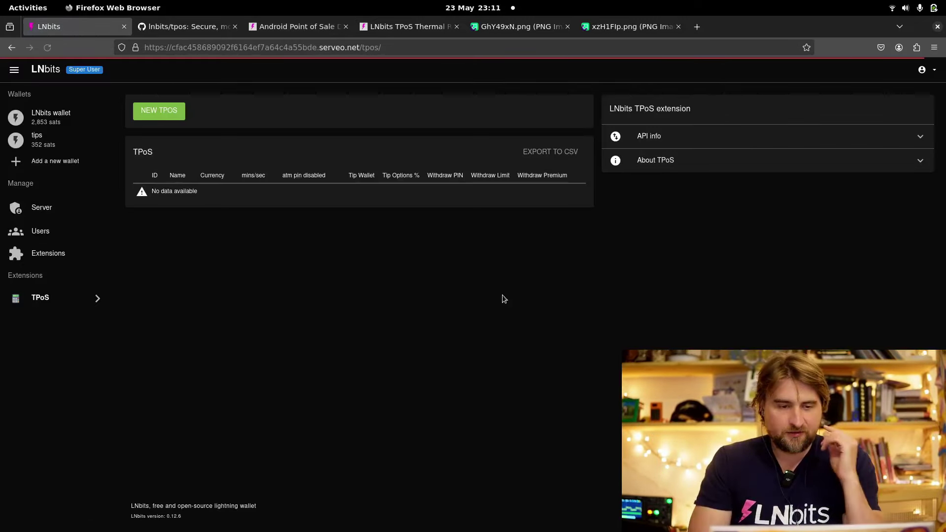
{"action": "left_click", "coordinate": [171, 111]}
{"action": "left_click", "coordinate": [479, 93]}
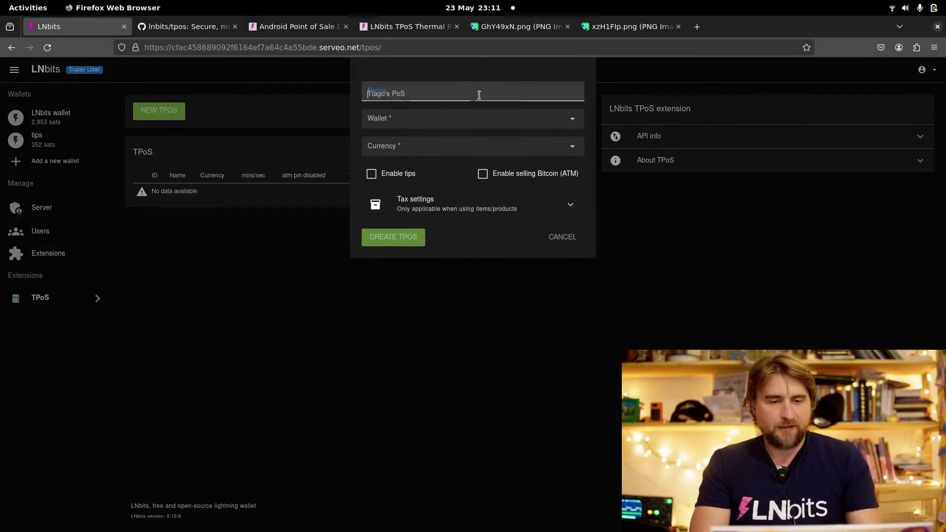
{"action": "type", "text": "cafe"}
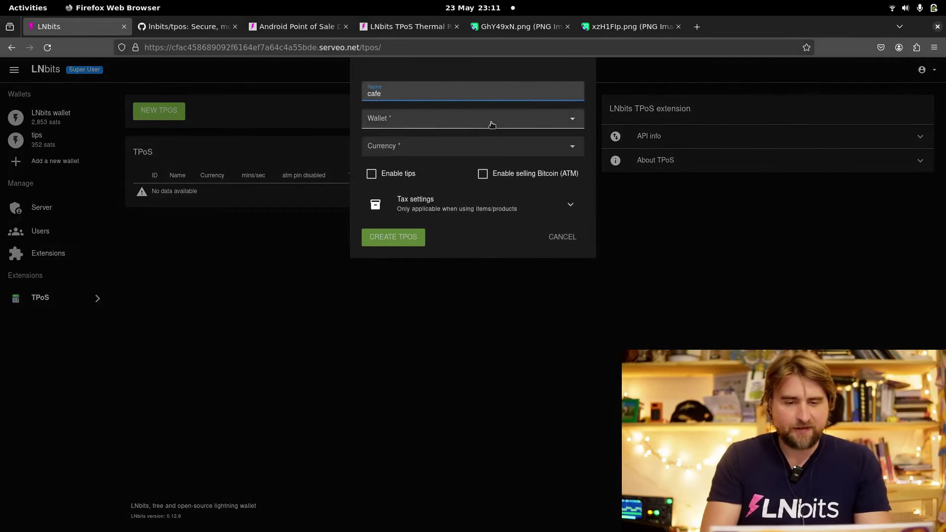
{"action": "left_click", "coordinate": [490, 120]}
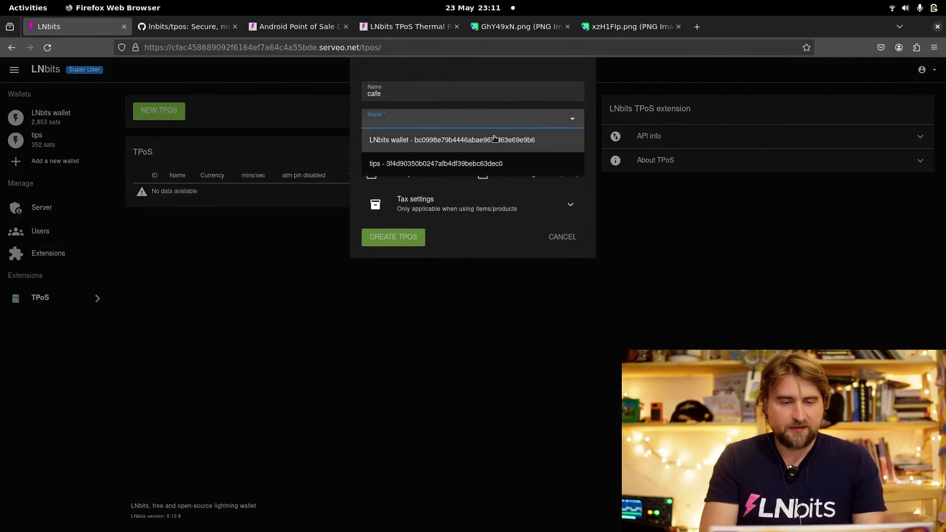
{"action": "left_click", "coordinate": [476, 140]}
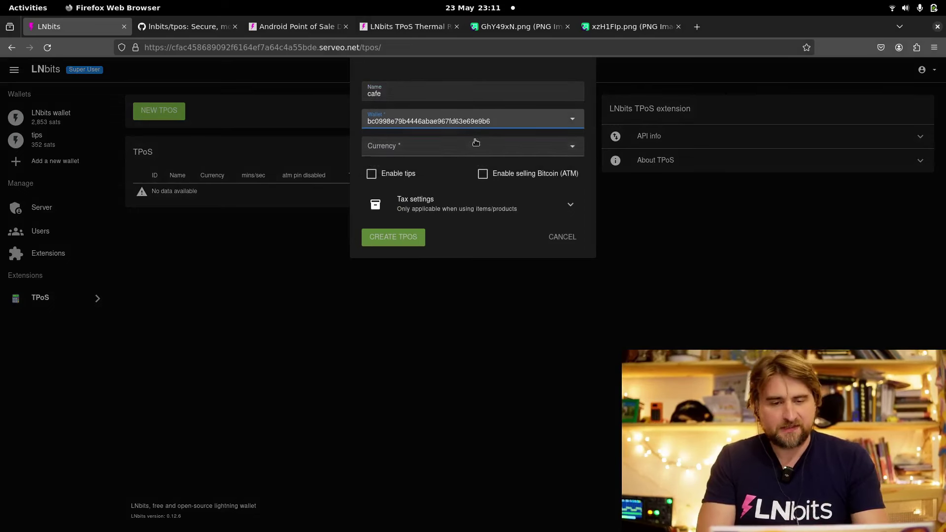
{"action": "left_click", "coordinate": [395, 150]}
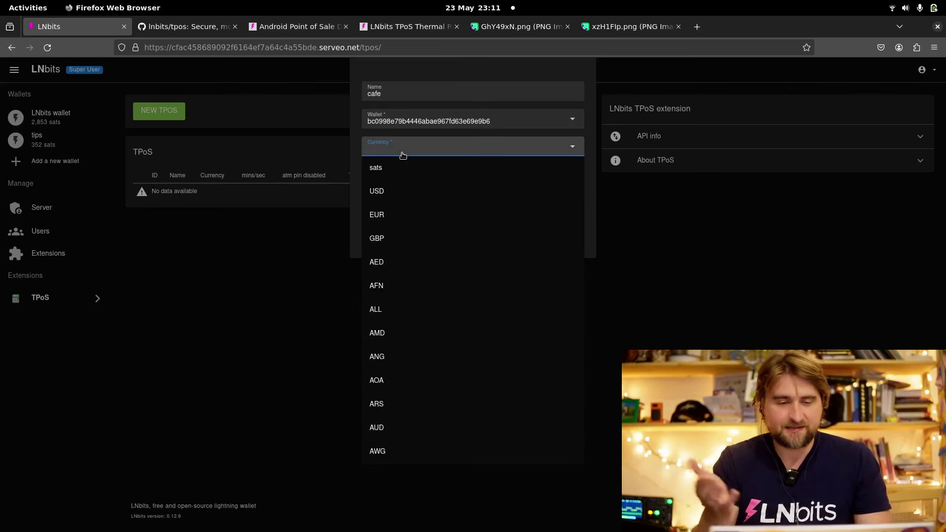
{"action": "left_click", "coordinate": [403, 238]}
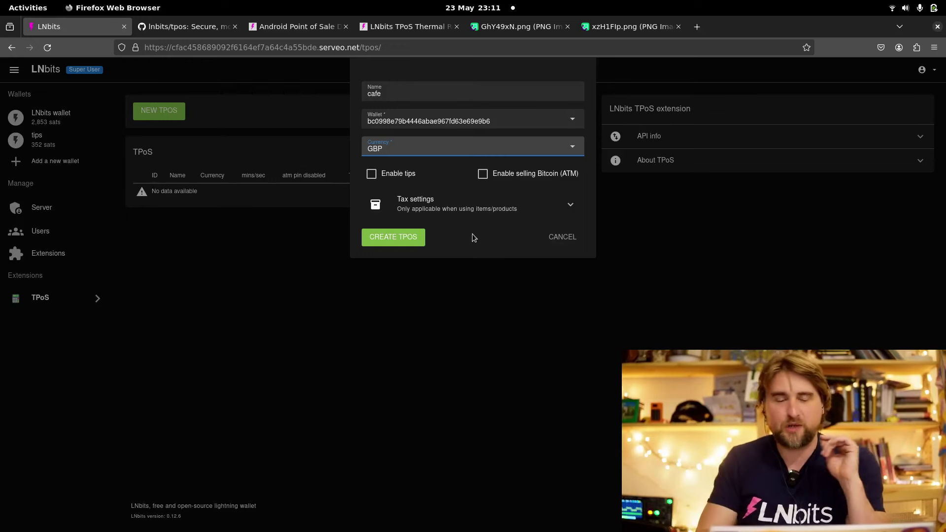
{"action": "left_click", "coordinate": [401, 243]}
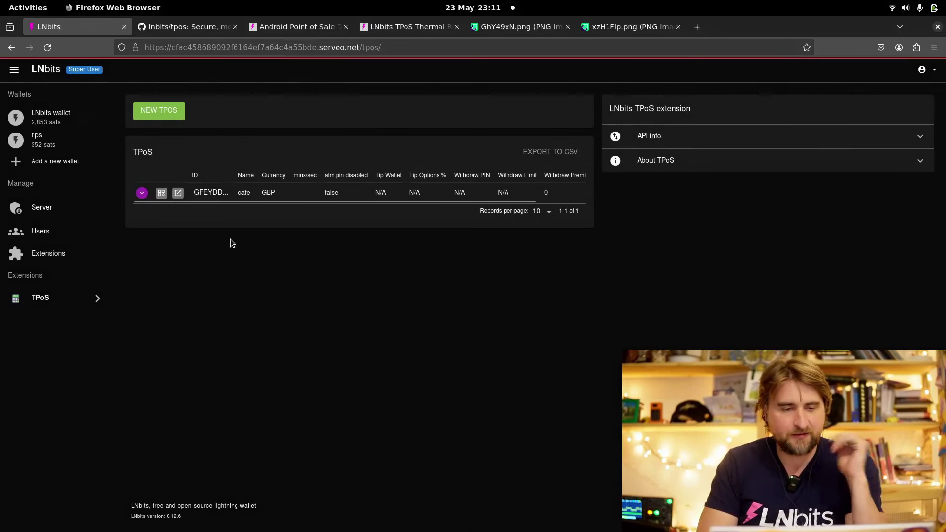
Open the cafe keypad in its own tab and view its shareable QR code and link
{"action": "left_click", "coordinate": [178, 193]}
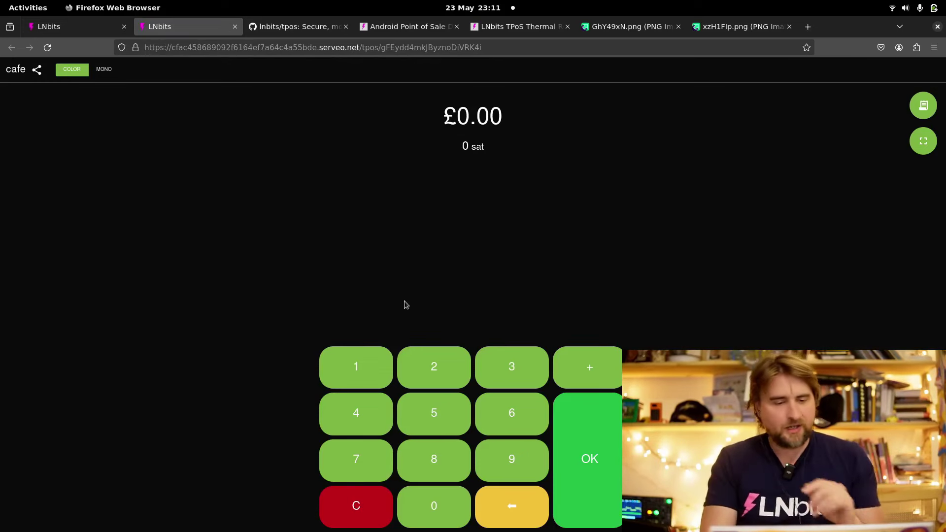
{"action": "left_click", "coordinate": [38, 70]}
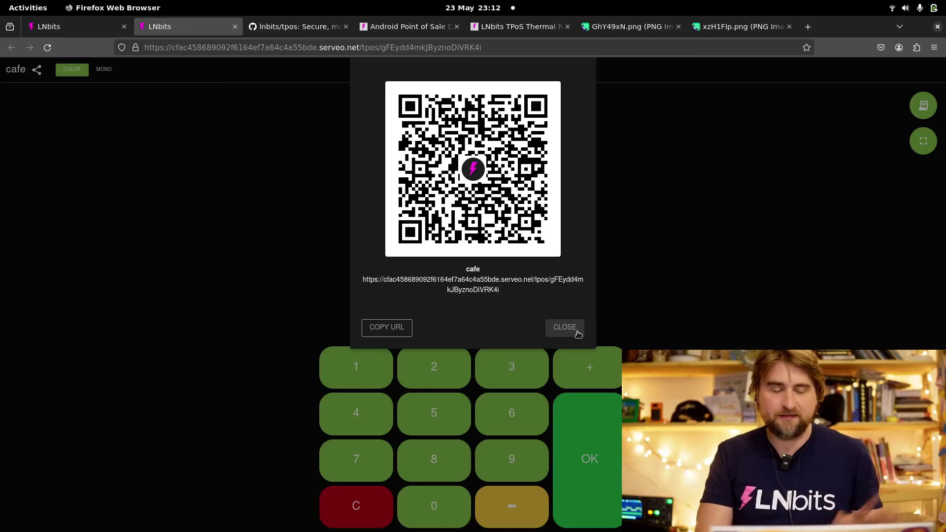
{"action": "left_click", "coordinate": [578, 335]}
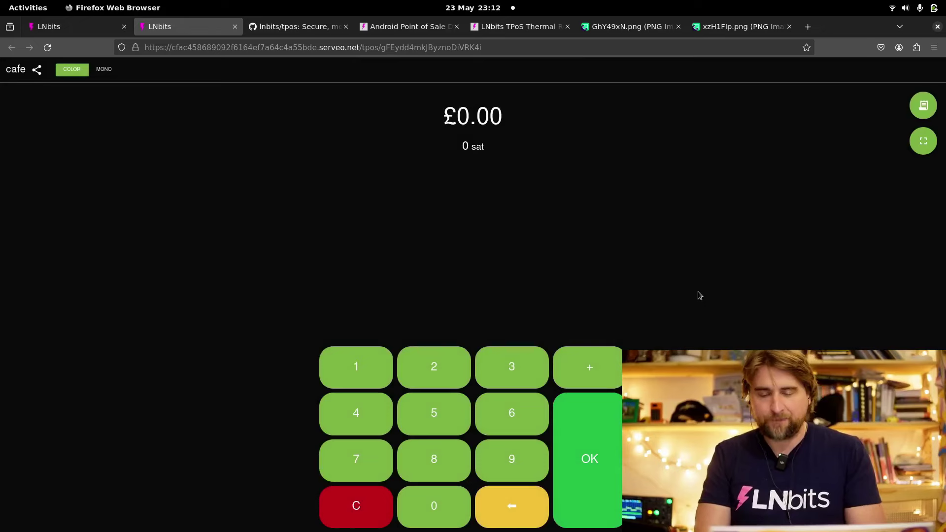
Charge and pay £0.02 on the cafe keypad, then confirm the 45-sat payment in recent payments
{"action": "left_click", "coordinate": [433, 365]}
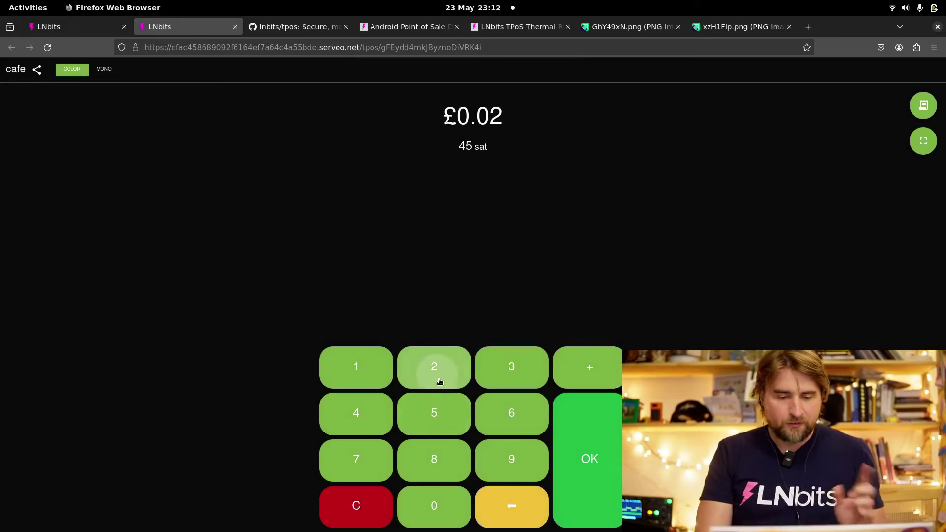
{"action": "left_click", "coordinate": [609, 457]}
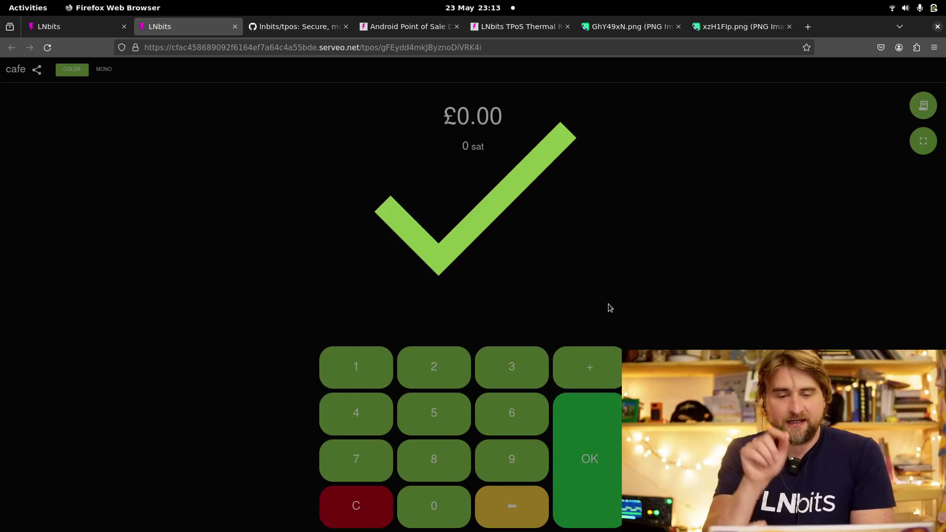
{"action": "left_click", "coordinate": [522, 173]}
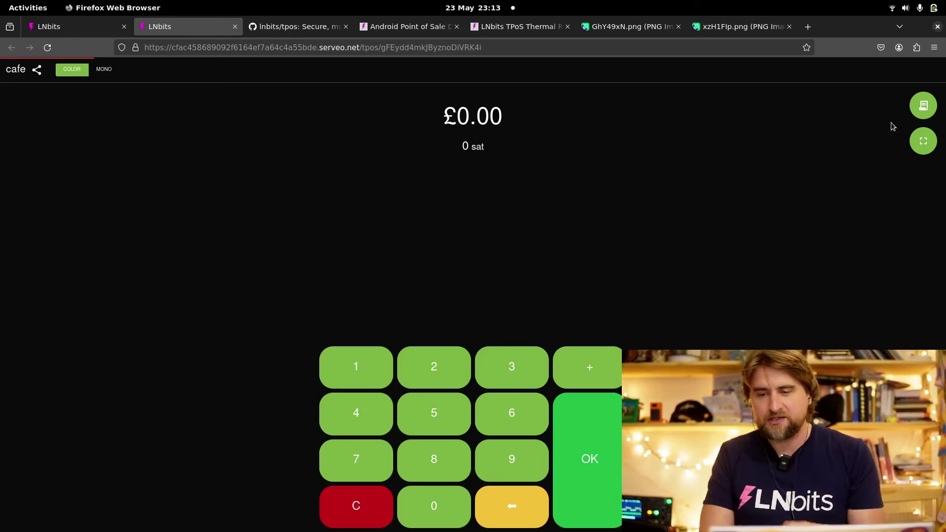
{"action": "left_click", "coordinate": [924, 106]}
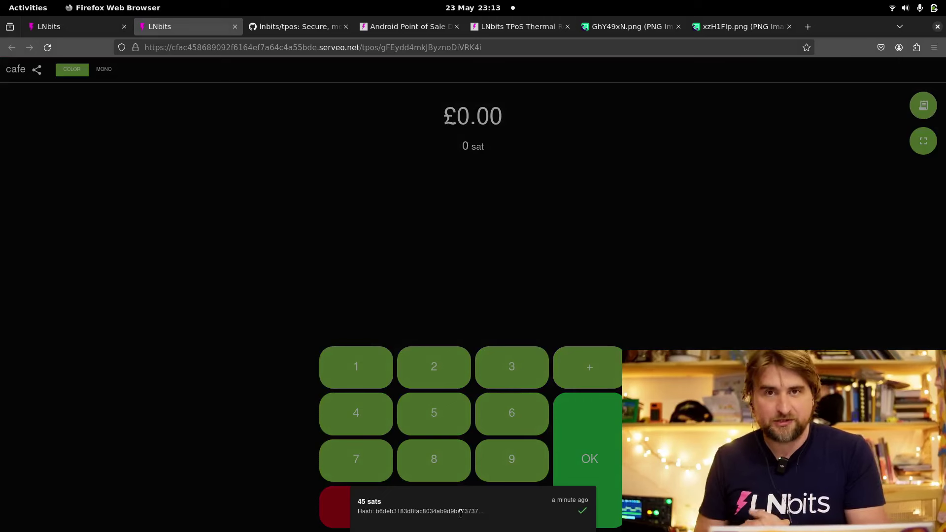
{"action": "left_click", "coordinate": [373, 291]}
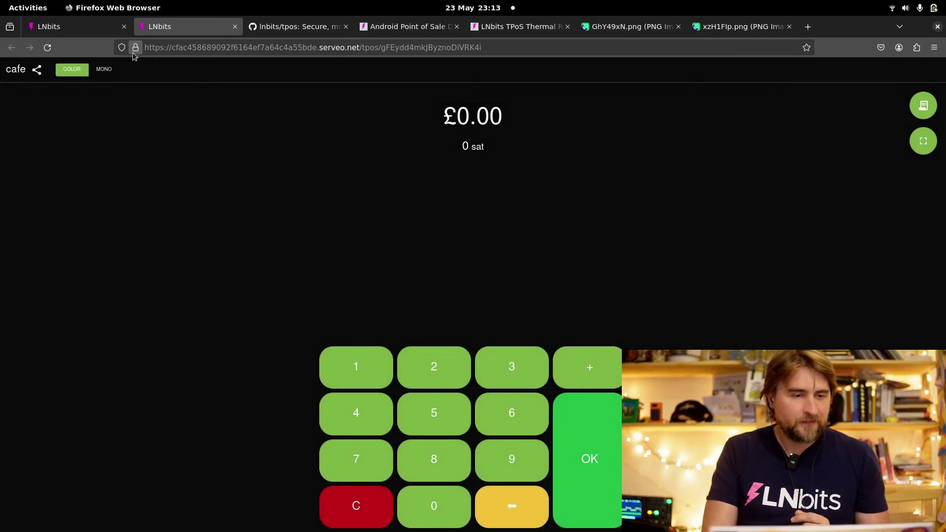
Edit the cafe TPoS to enable tips, paid into the tips wallet
{"action": "left_click", "coordinate": [74, 34]}
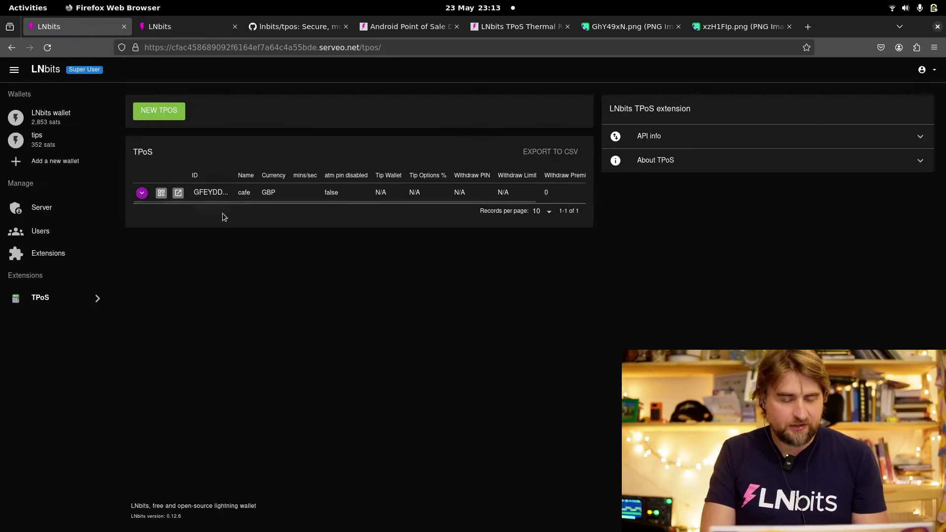
{"action": "left_click_drag", "start_coordinate": [274, 202], "coordinate": [602, 200]}
{"action": "left_click", "coordinate": [560, 194]}
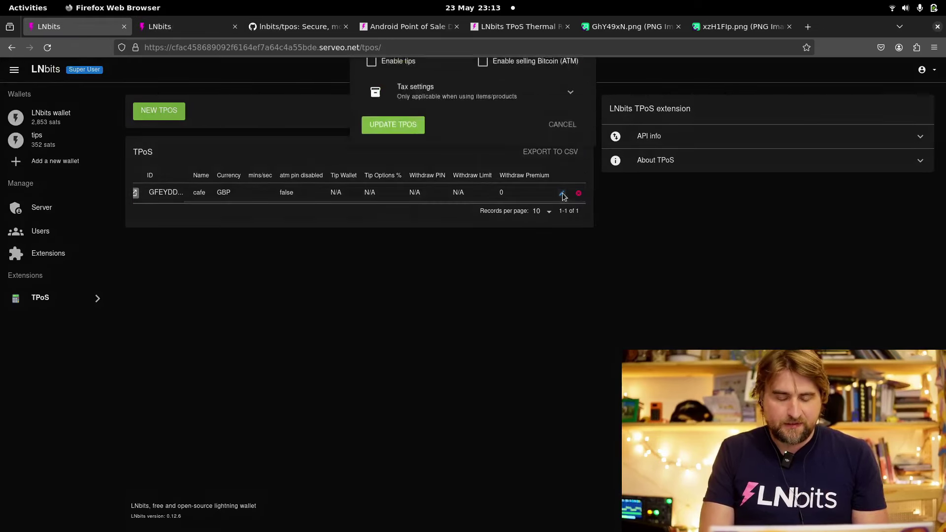
{"action": "left_click", "coordinate": [384, 179]}
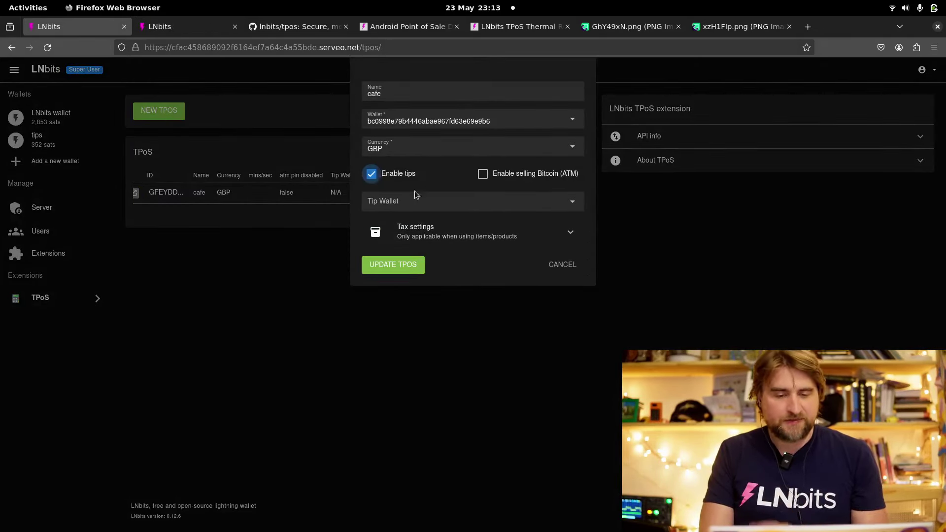
{"action": "left_click", "coordinate": [426, 201]}
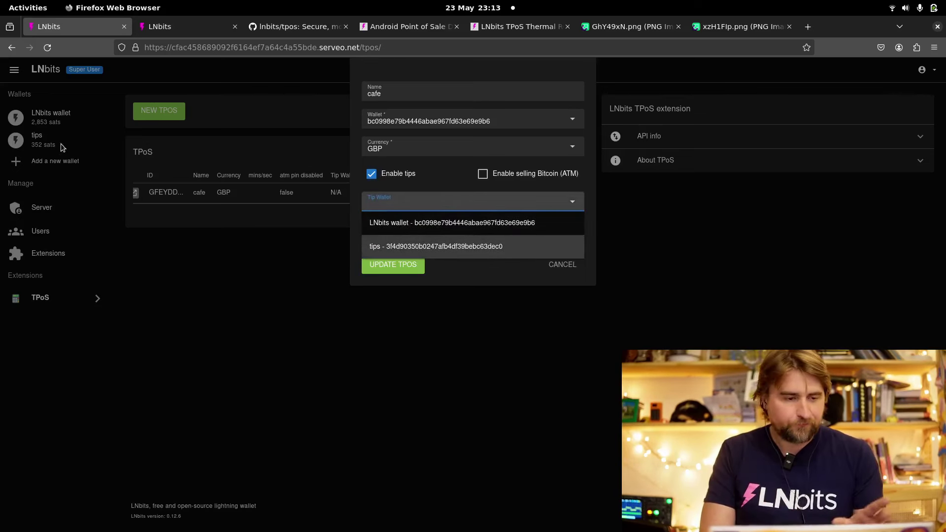
{"action": "left_click", "coordinate": [431, 246]}
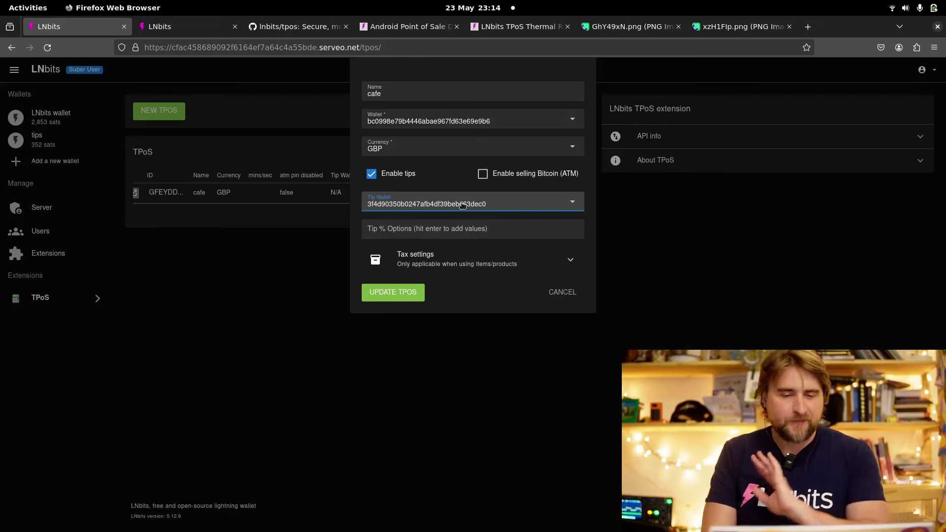
Add 5, 10 and 20 as the tip percentage options
{"action": "left_click", "coordinate": [470, 235]}
{"action": "type", "text": "5"}
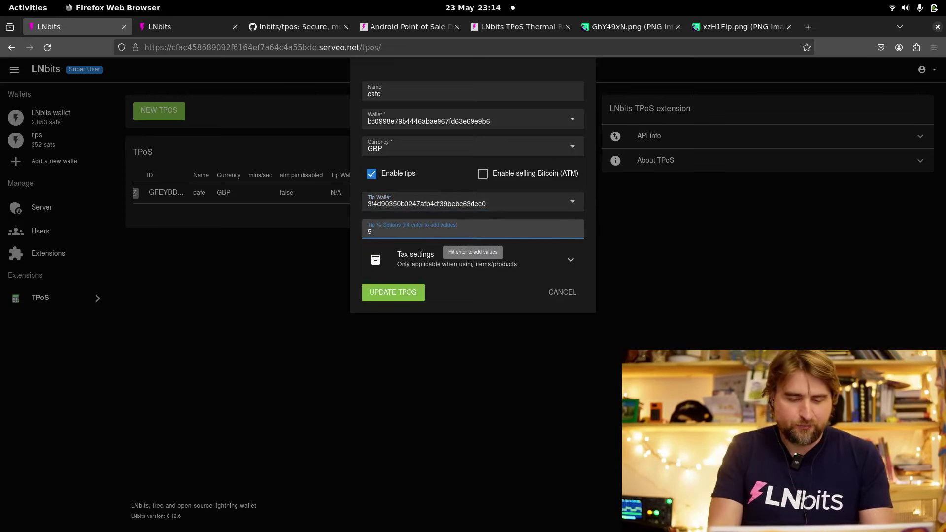
{"action": "key", "text": "Return"}
{"action": "type", "text": "10"}
{"action": "key", "text": "Return"}
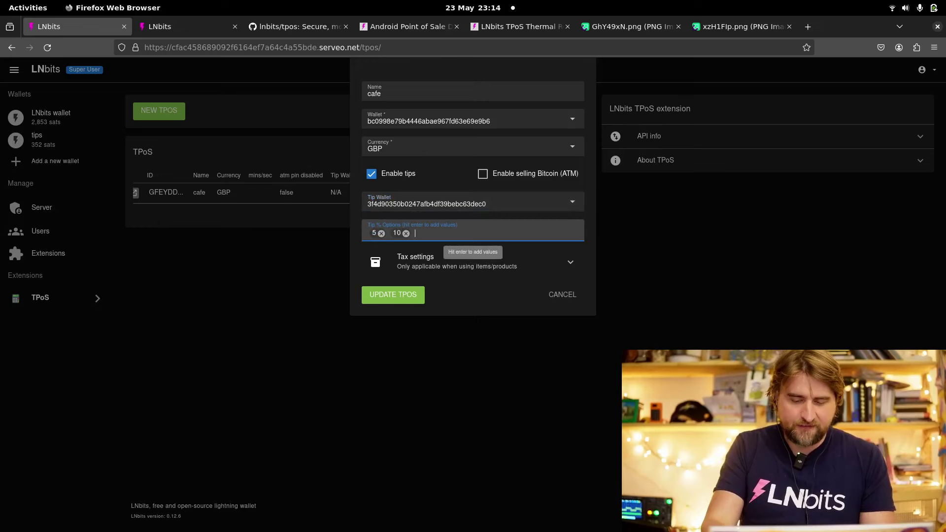
{"action": "type", "text": "20"}
{"action": "key", "text": "Return"}
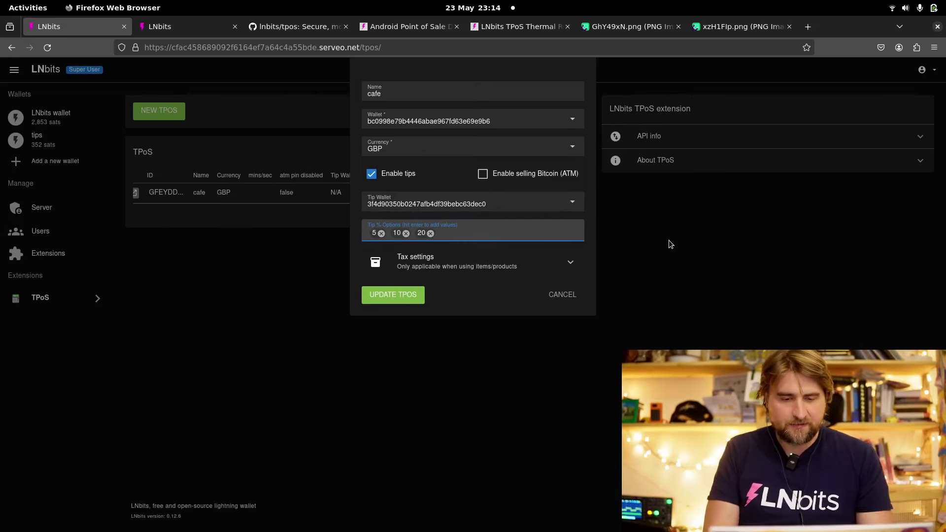
Save the tip settings, then charge £0.02 on the reloaded keypad with a 20% tip
{"action": "left_click", "coordinate": [419, 296]}
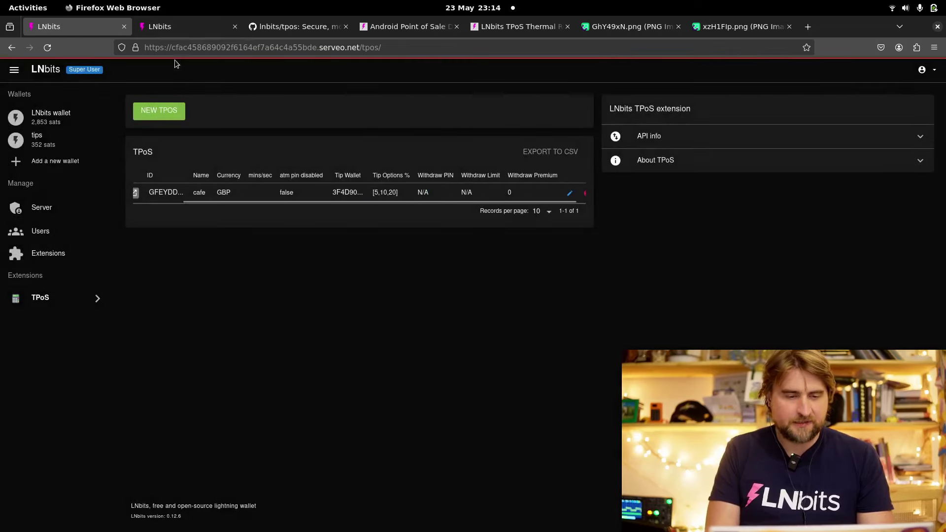
{"action": "left_click", "coordinate": [170, 27]}
{"action": "left_click", "coordinate": [45, 50]}
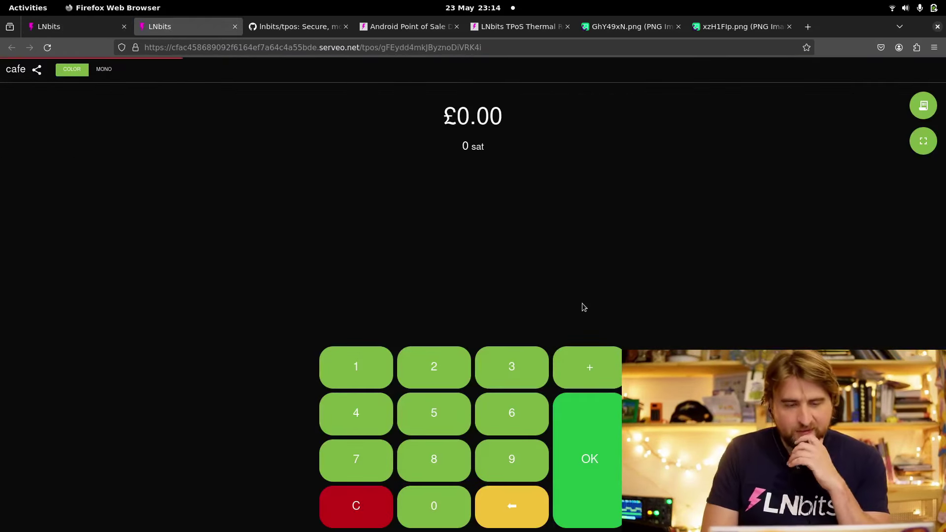
{"action": "left_click", "coordinate": [461, 370]}
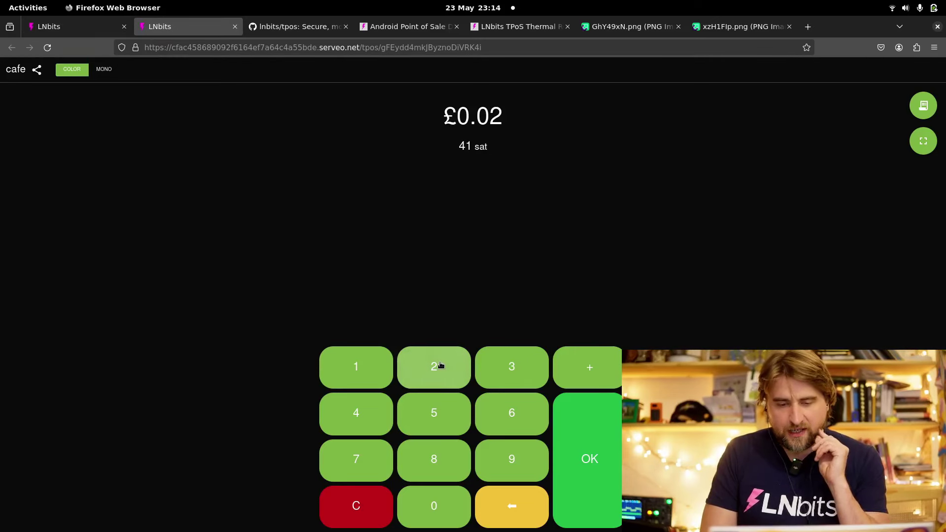
{"action": "left_click", "coordinate": [591, 439]}
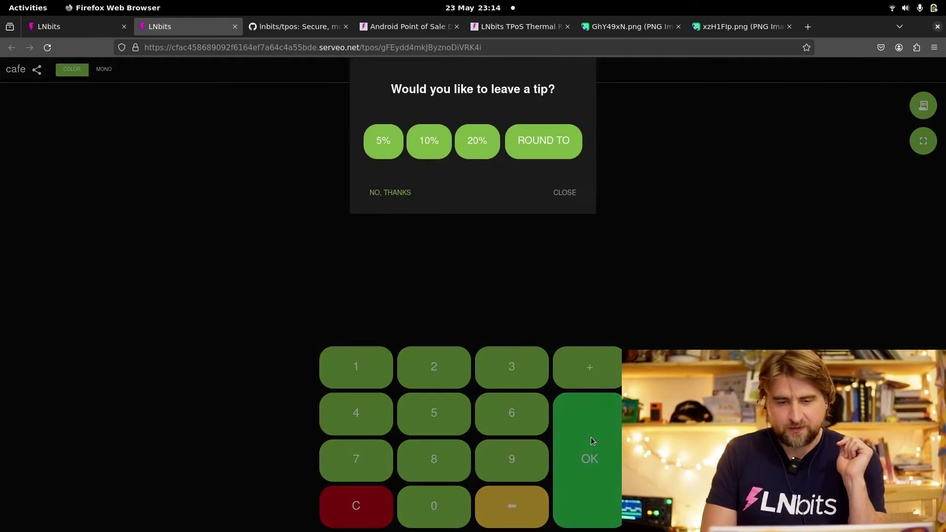
{"action": "left_click", "coordinate": [480, 142]}
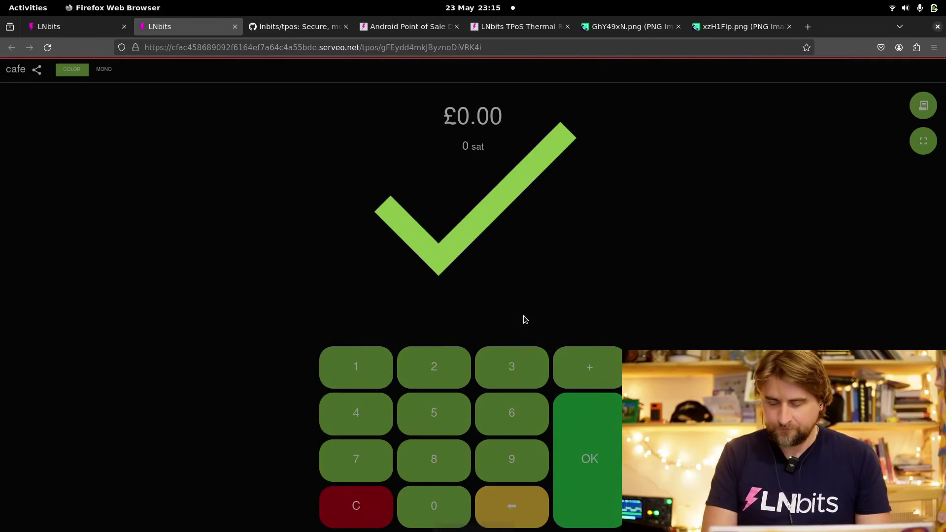
Check the LNbits wallet, then the tips wallet showing the 9-sat tip and 361 sats
{"action": "left_click", "coordinate": [57, 33]}
{"action": "left_click", "coordinate": [64, 123]}
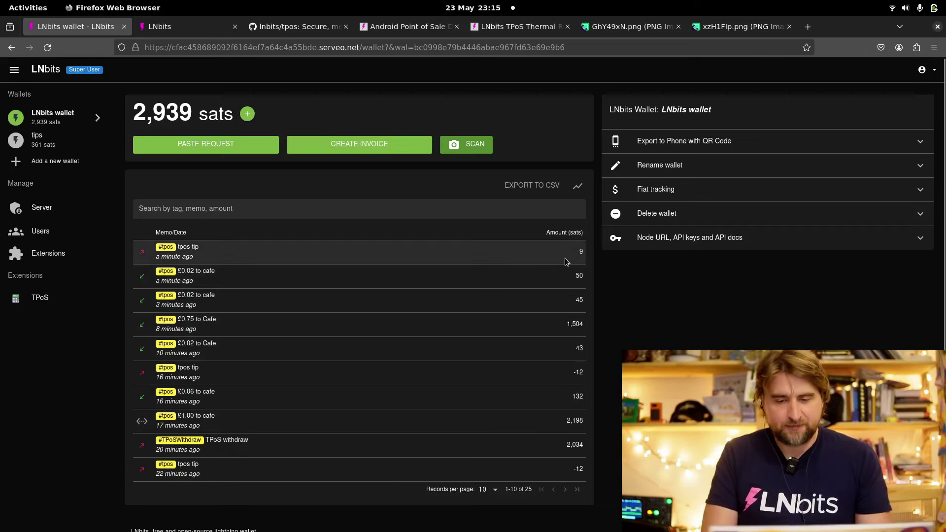
{"action": "left_click", "coordinate": [81, 139]}
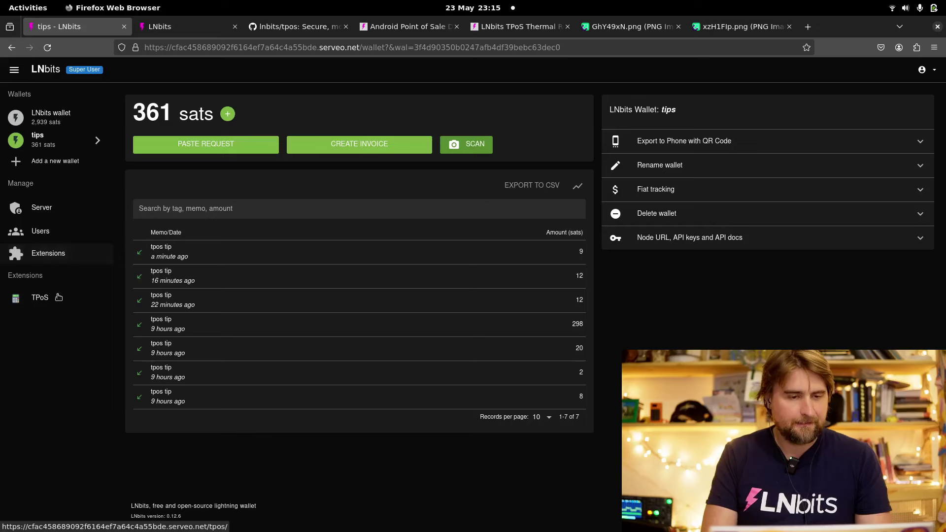
Reopen the cafe TPoS edit form from the TPoS extension table
{"action": "left_click", "coordinate": [41, 297]}
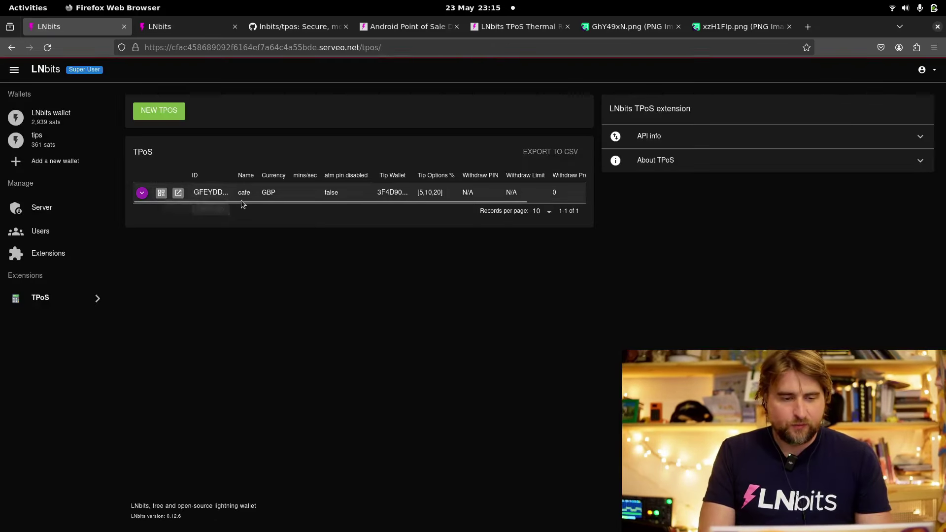
{"action": "scroll", "coordinate": [294, 205], "scroll_direction": "right", "scroll_amount": 3}
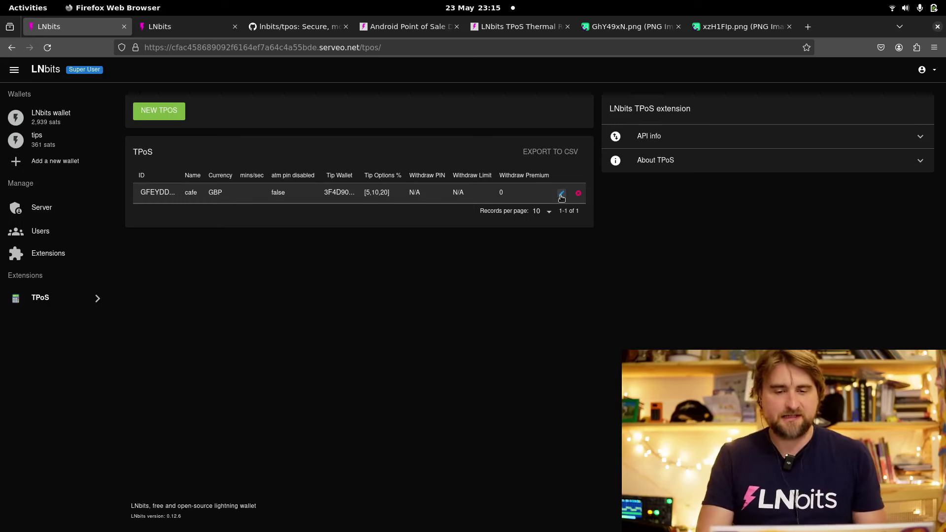
{"action": "left_click", "coordinate": [561, 195]}
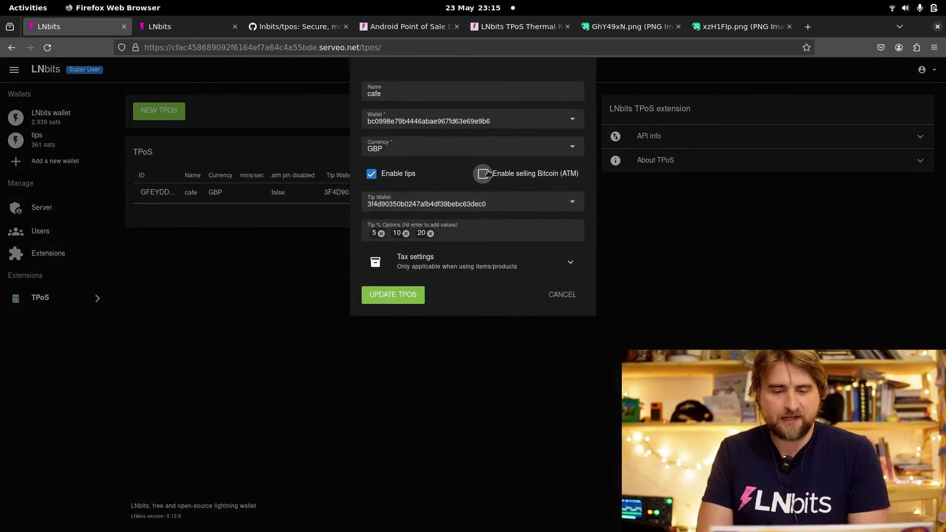
Enable ATM selling with a new withdraw PIN, 0.2% premium, 1000000-sat daily limit, minute intervals
{"action": "left_click", "coordinate": [483, 174]}
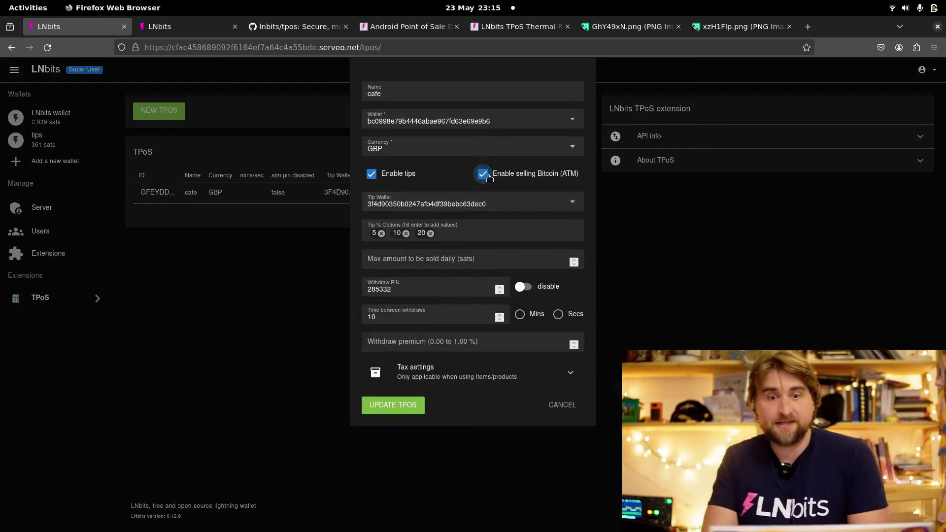
{"action": "left_click_drag", "start_coordinate": [432, 289], "coordinate": [350, 281]}
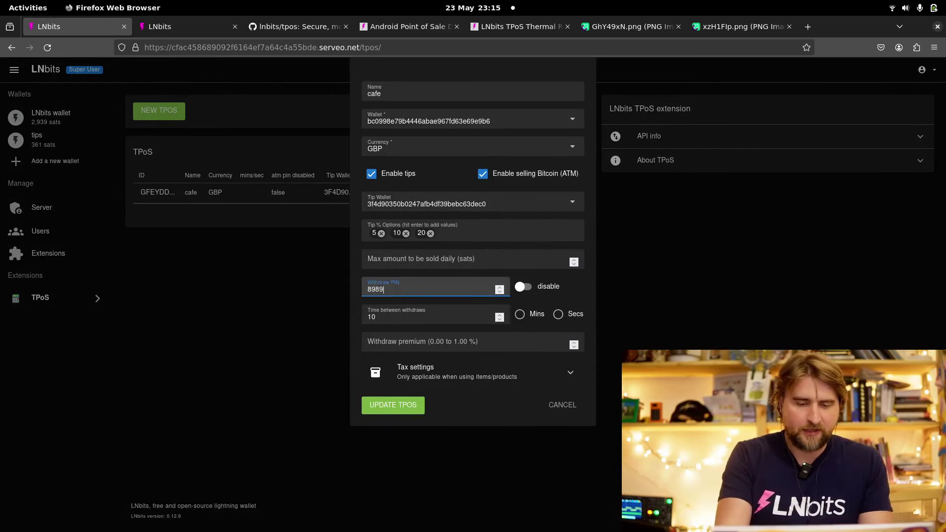
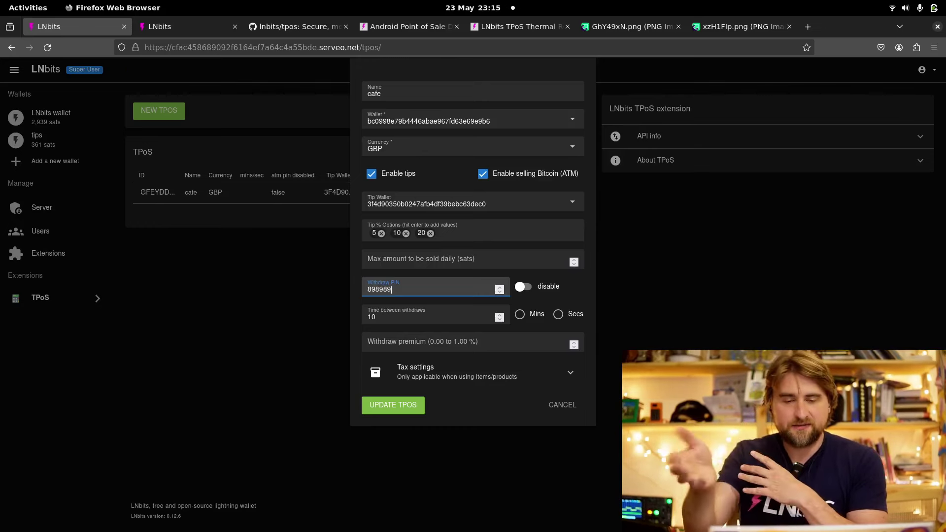
{"action": "left_click", "coordinate": [427, 347]}
{"action": "type", "text": "0"}
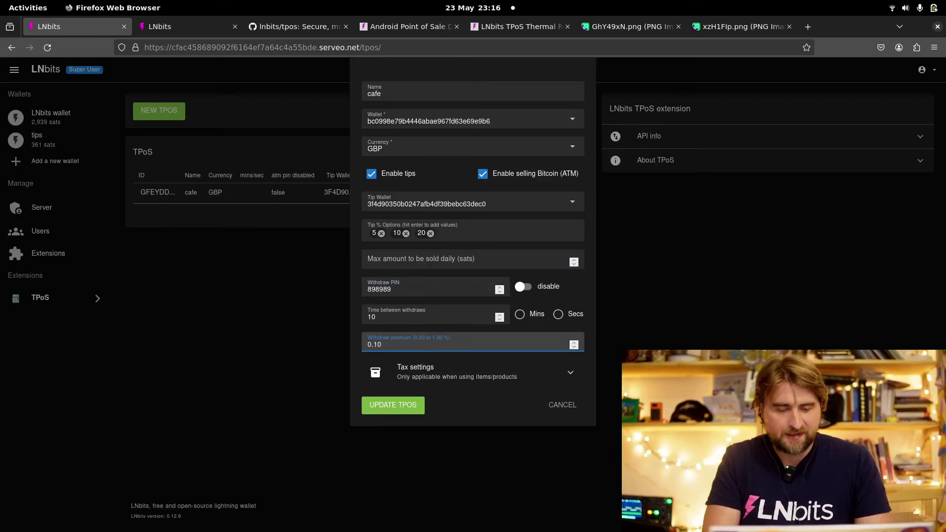
{"action": "type", "text": ".10"}
{"action": "key", "text": "BackSpace"}
{"action": "key", "text": "BackSpace"}
{"action": "type", "text": "2"}
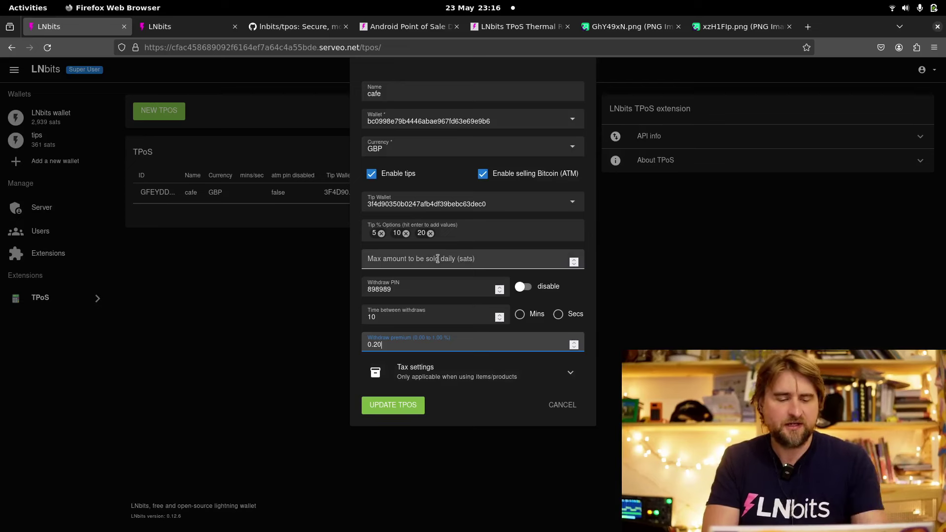
{"action": "left_click", "coordinate": [437, 260]}
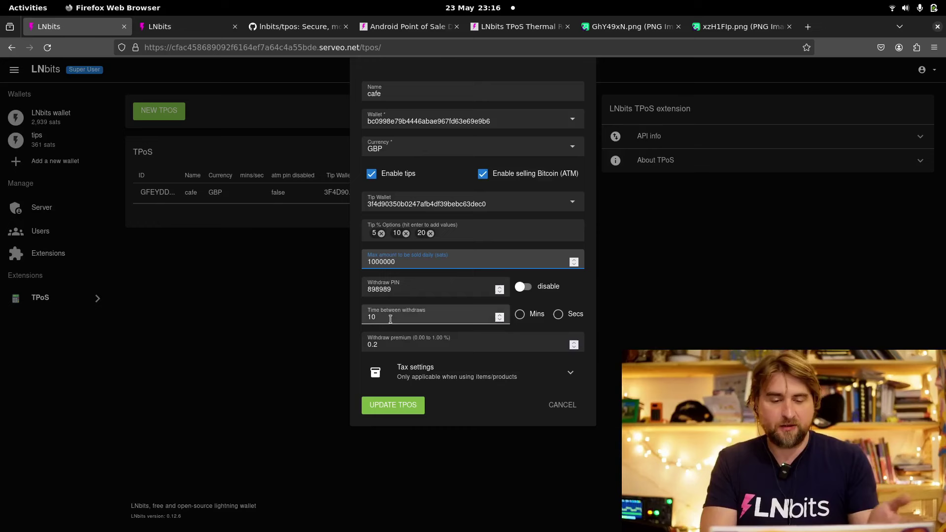
{"action": "left_click", "coordinate": [525, 317]}
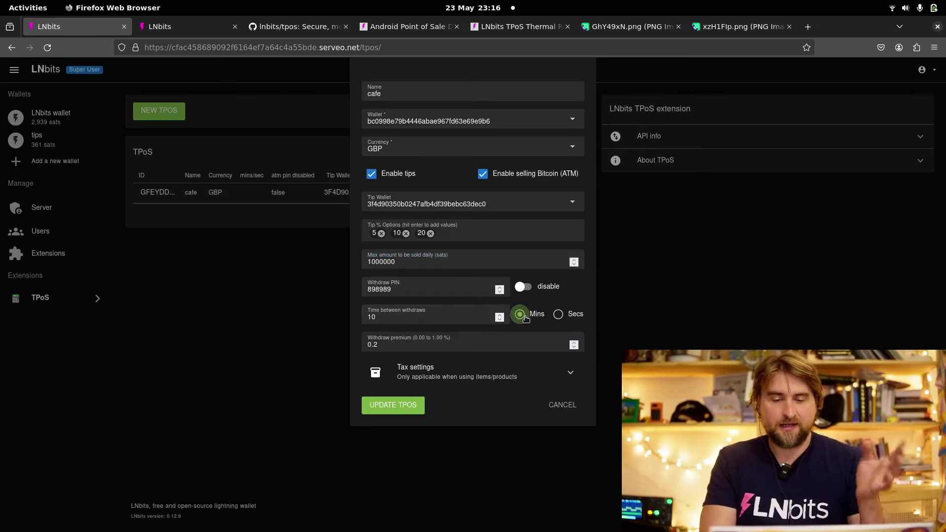
{"action": "left_click", "coordinate": [412, 405]}
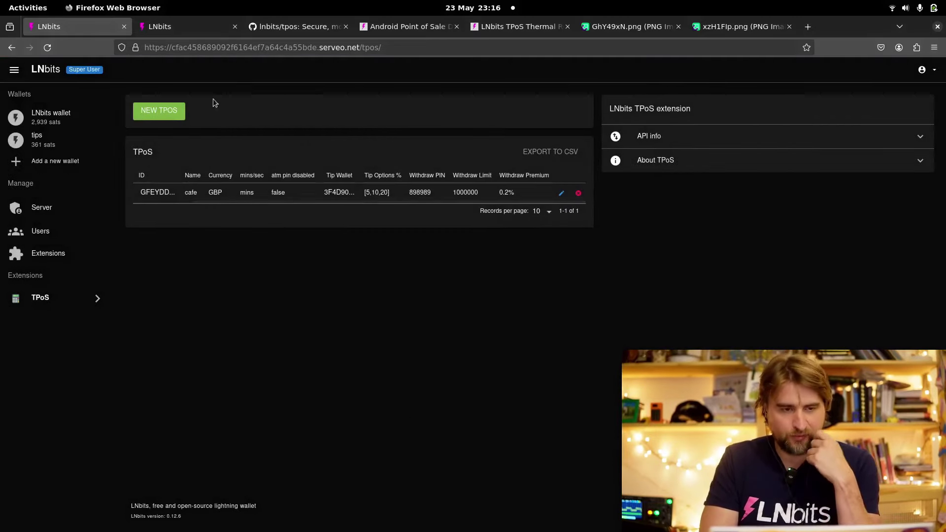
{"action": "left_click", "coordinate": [167, 30]}
{"action": "left_click", "coordinate": [47, 47]}
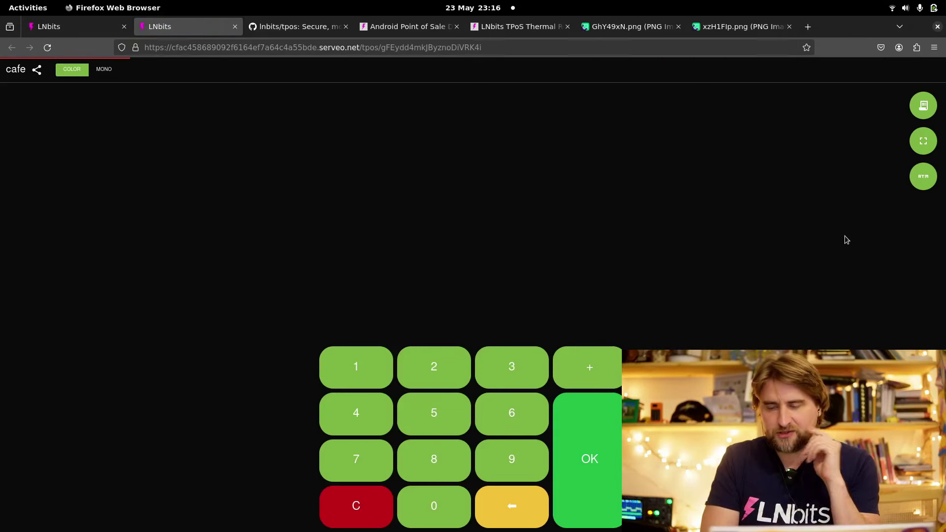
{"action": "left_click", "coordinate": [924, 176]}
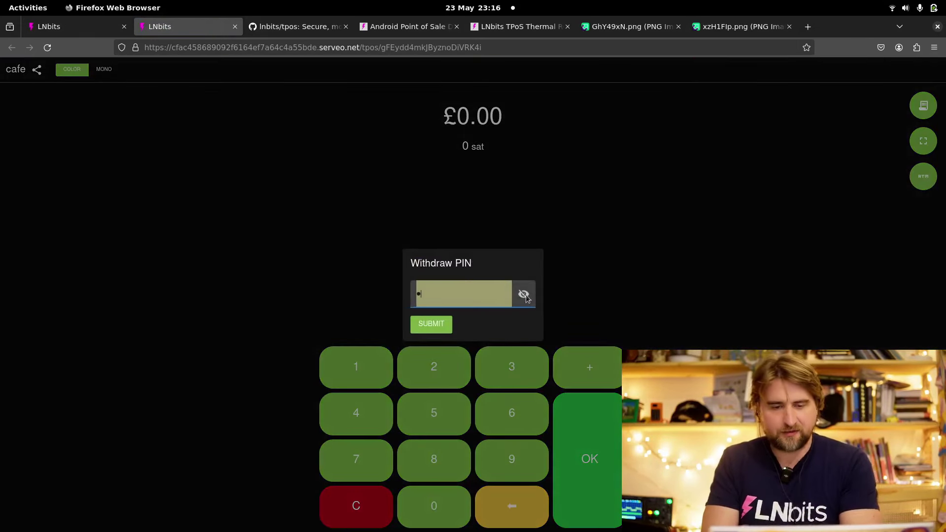
{"action": "type", "text": "1"}
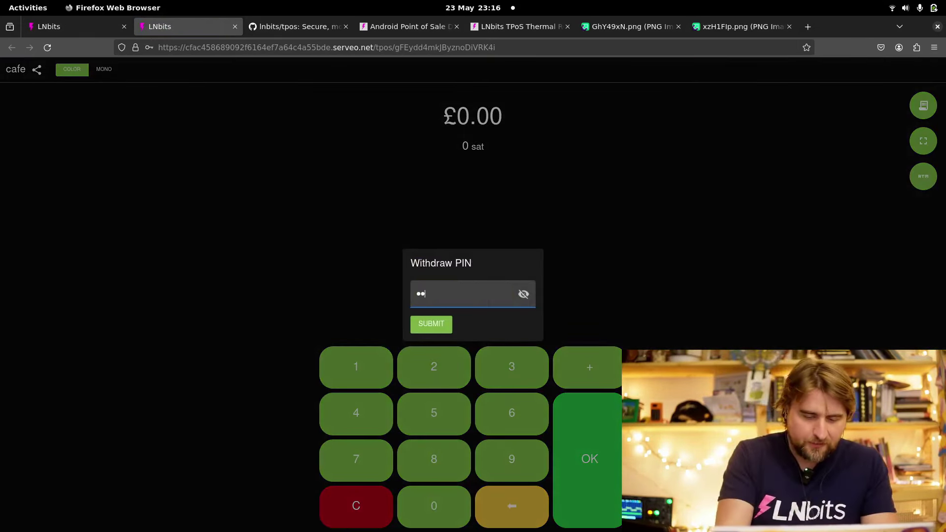
{"action": "left_click", "coordinate": [432, 324]}
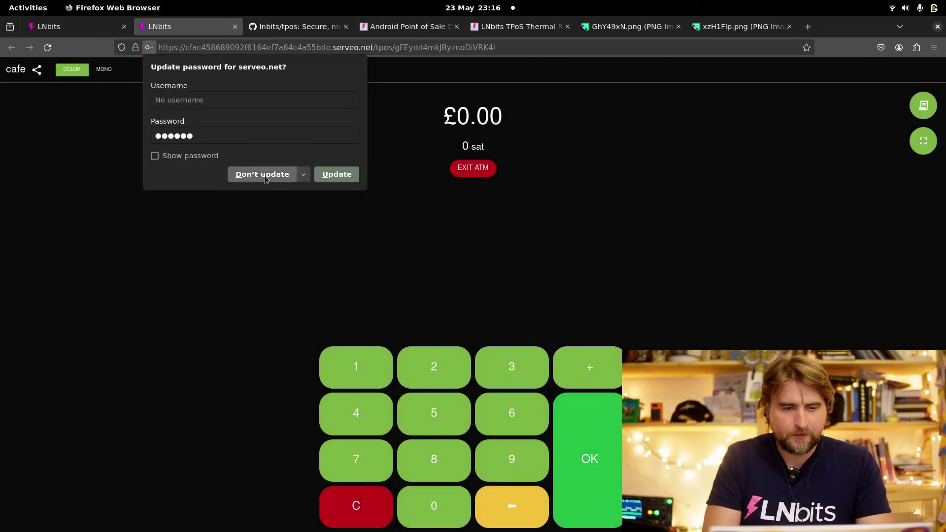
{"action": "left_click", "coordinate": [264, 175]}
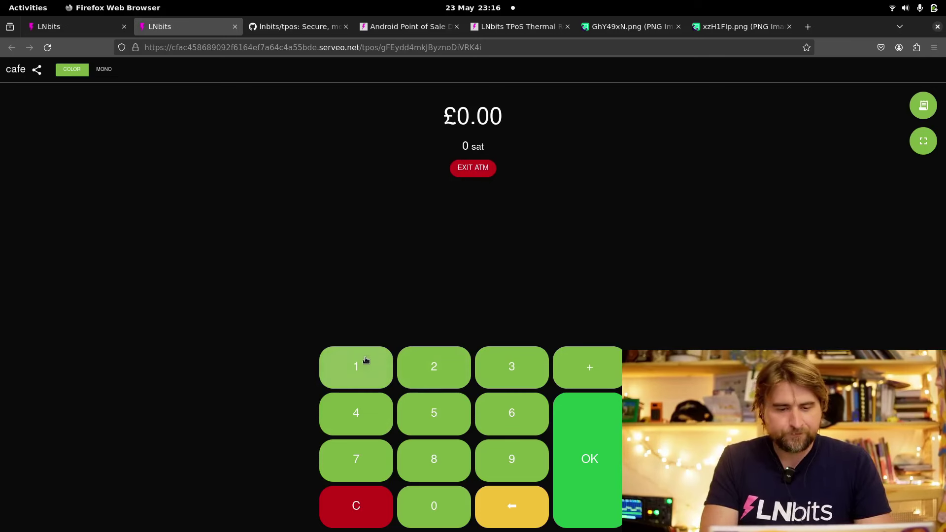
Key in £1.00 on the cafe keypad, show its 2,039-sat invoice, then return to the TPoS admin list
{"action": "left_click", "coordinate": [366, 361]}
{"action": "double_click", "coordinate": [434, 502]}
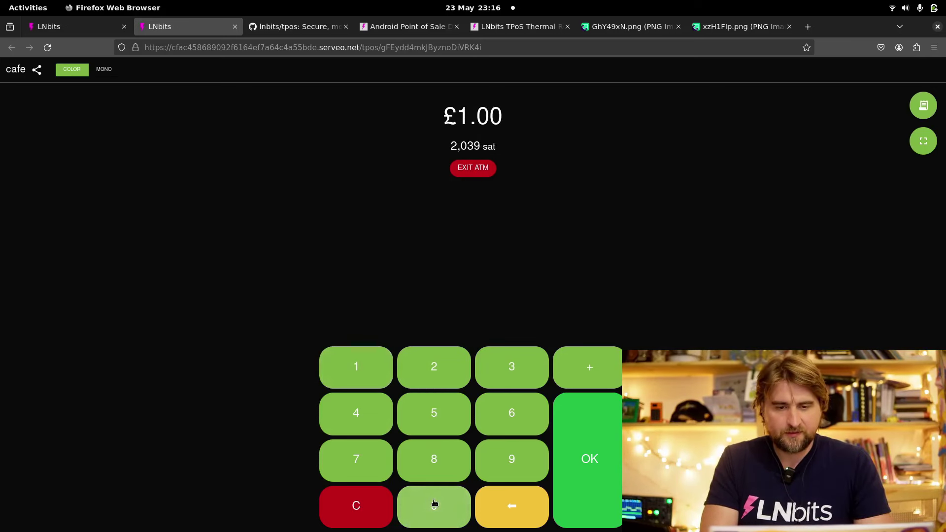
{"action": "left_click", "coordinate": [600, 461]}
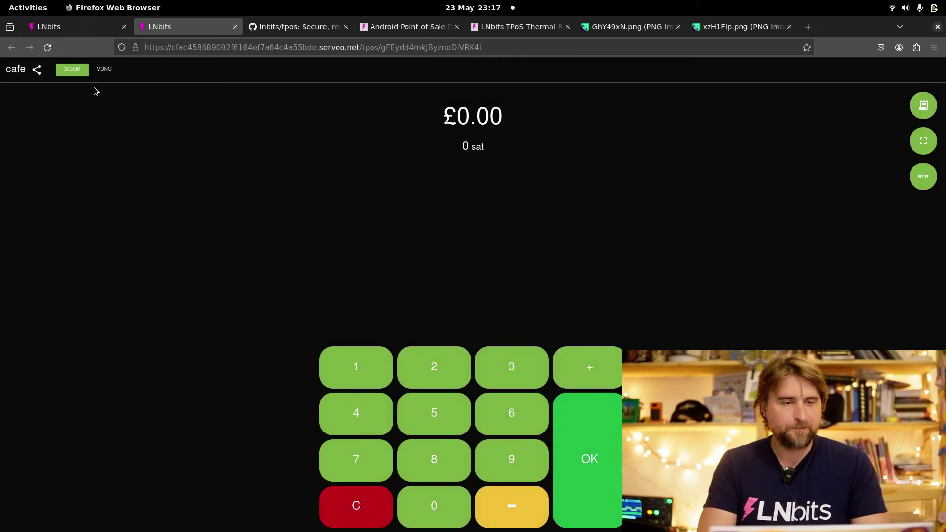
{"action": "left_click", "coordinate": [61, 21]}
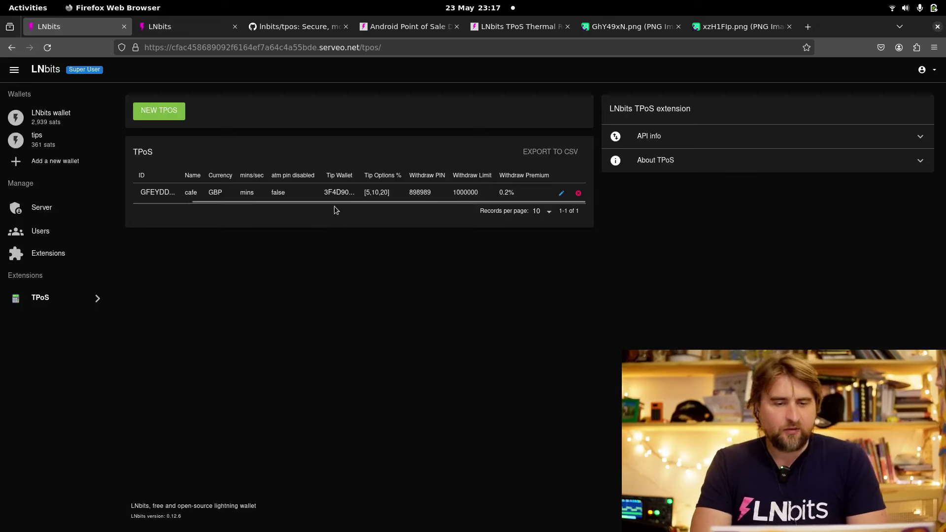
Review the cafe TPoS settings (GBP, 5/10/20% tips, 0.2% premium) without saving, then scroll the table left
{"action": "left_click", "coordinate": [563, 193]}
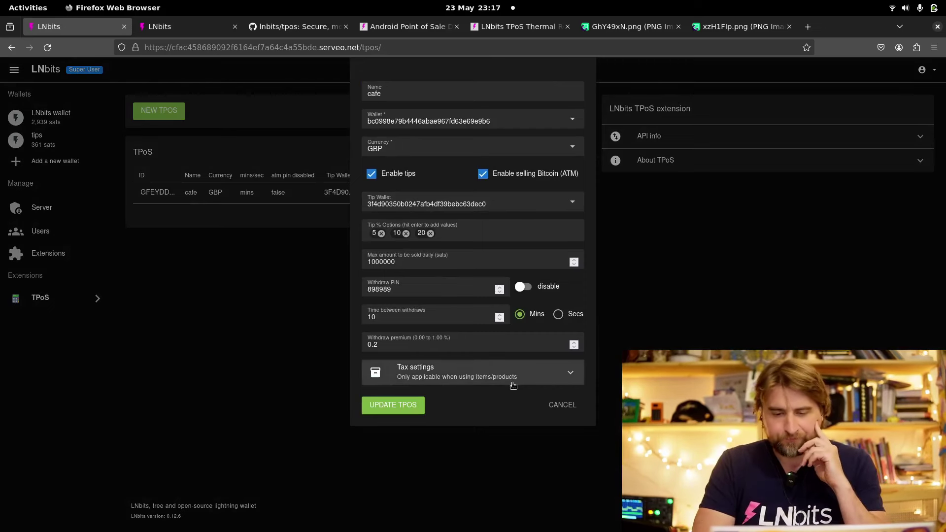
{"action": "left_click", "coordinate": [571, 410]}
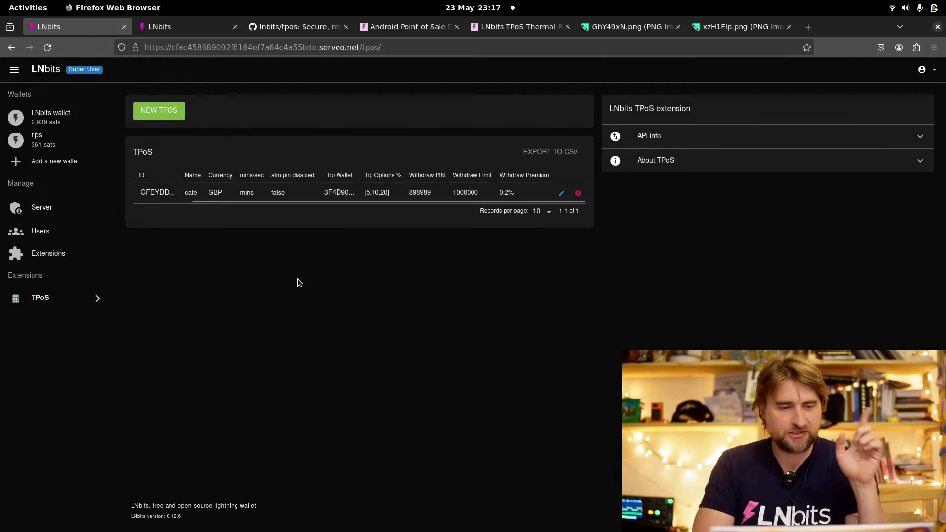
{"action": "left_click_drag", "start_coordinate": [268, 202], "coordinate": [144, 205]}
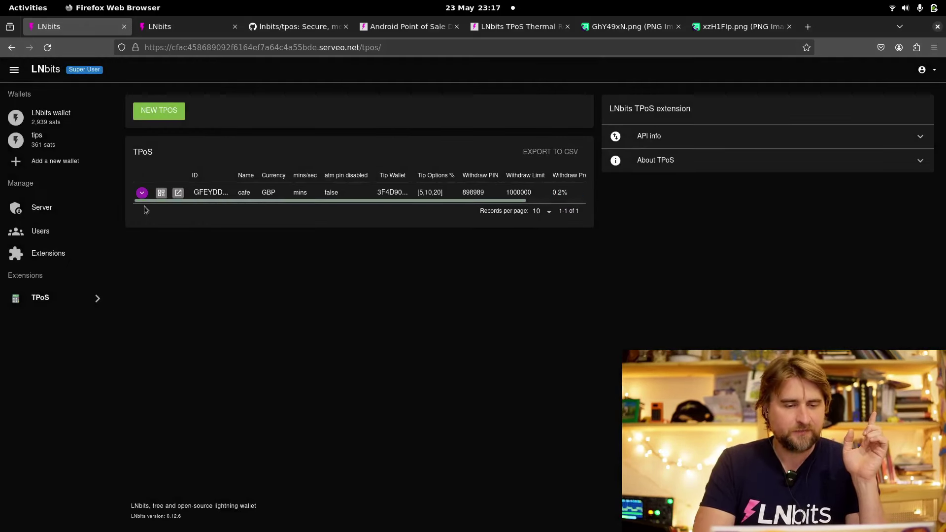
{"action": "left_click", "coordinate": [176, 21]}
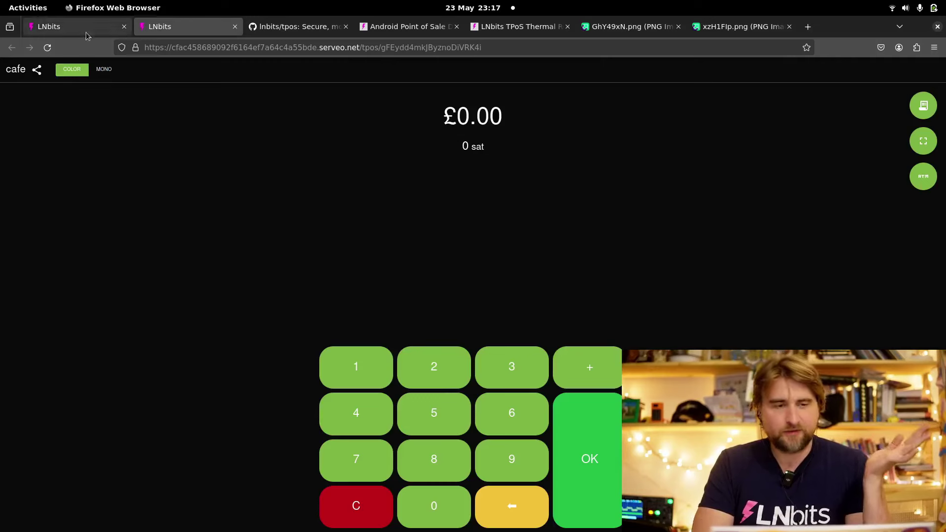
{"action": "left_click", "coordinate": [70, 28]}
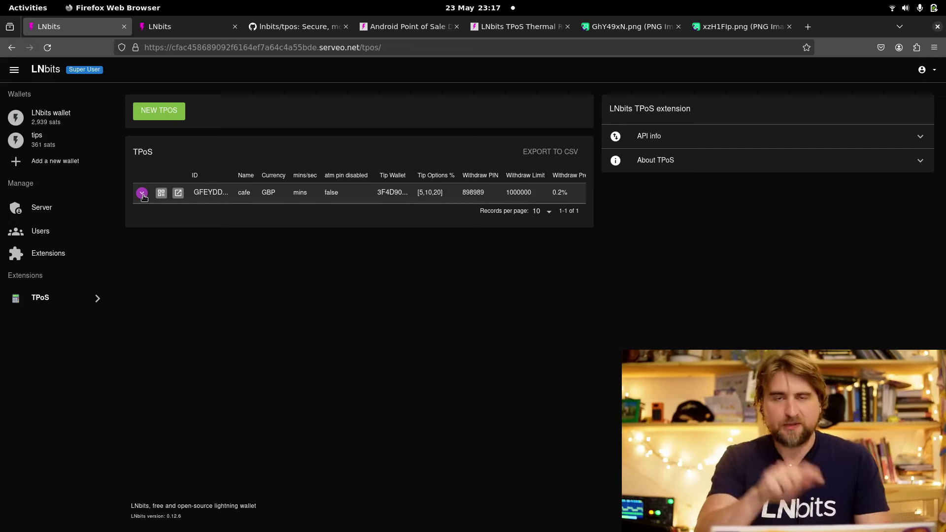
Expand the cafe TPoS, start a new Coffee item and paste the coffee image URL
{"action": "left_click", "coordinate": [142, 193]}
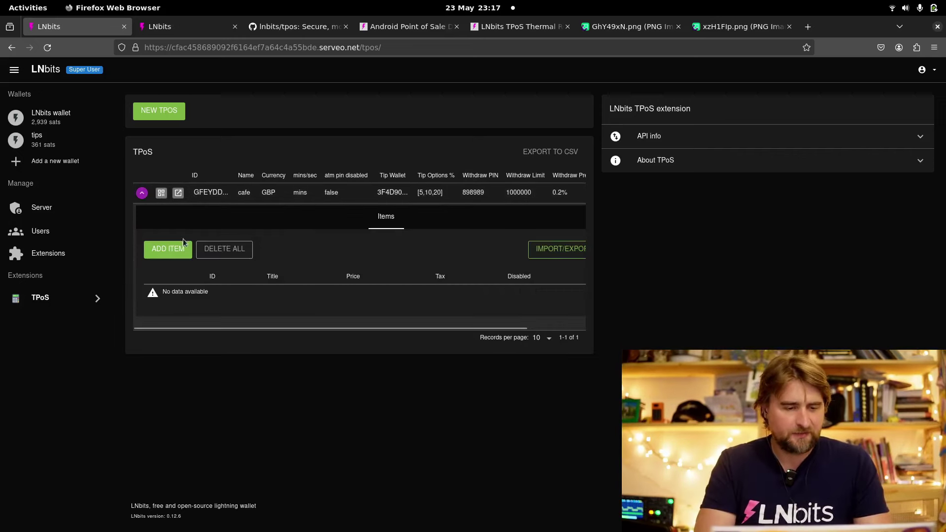
{"action": "left_click", "coordinate": [170, 249]}
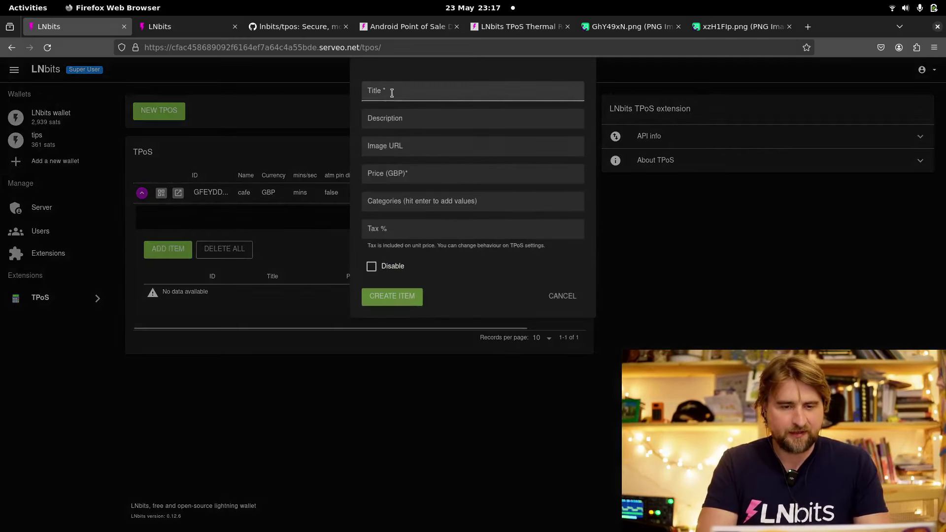
{"action": "left_click", "coordinate": [391, 93]}
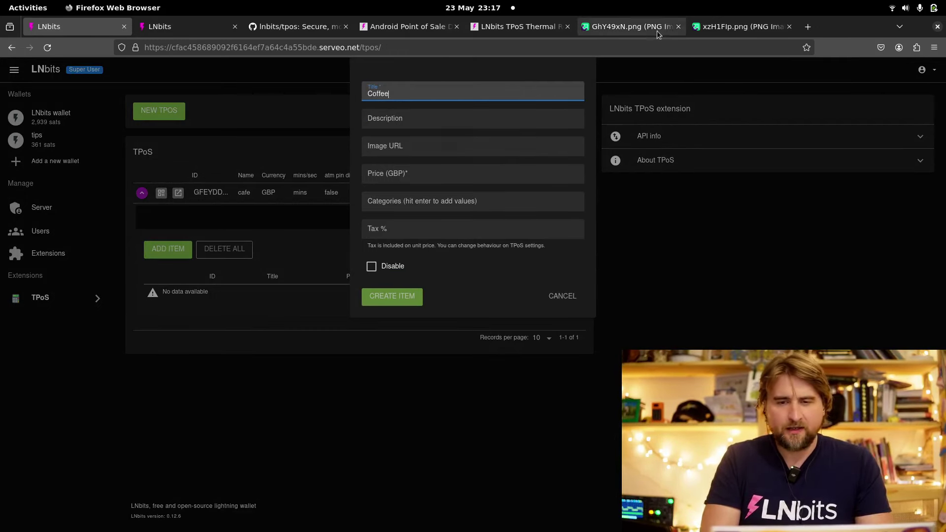
{"action": "left_click", "coordinate": [734, 25]}
{"action": "left_click", "coordinate": [516, 48]}
{"action": "key", "text": "ctrl+c"}
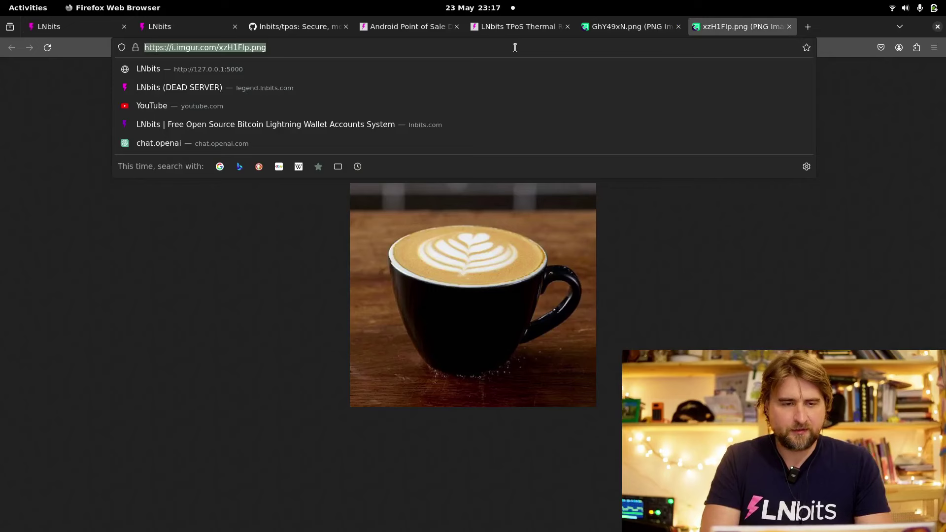
{"action": "left_click", "coordinate": [79, 27]}
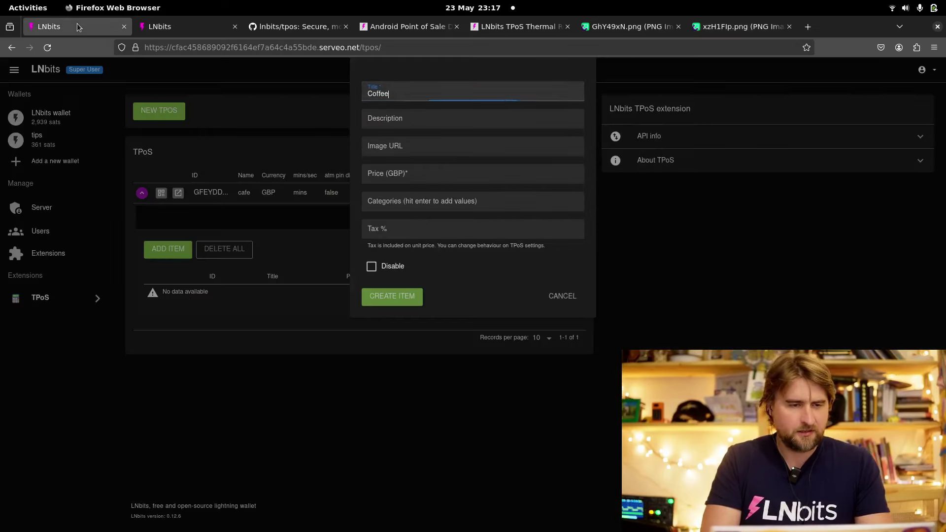
{"action": "left_click", "coordinate": [409, 146]}
{"action": "key", "text": "ctrl+v"}
Give the Coffee item price 0.50, category drinks and 10% tax, and create it
{"action": "left_click", "coordinate": [434, 170]}
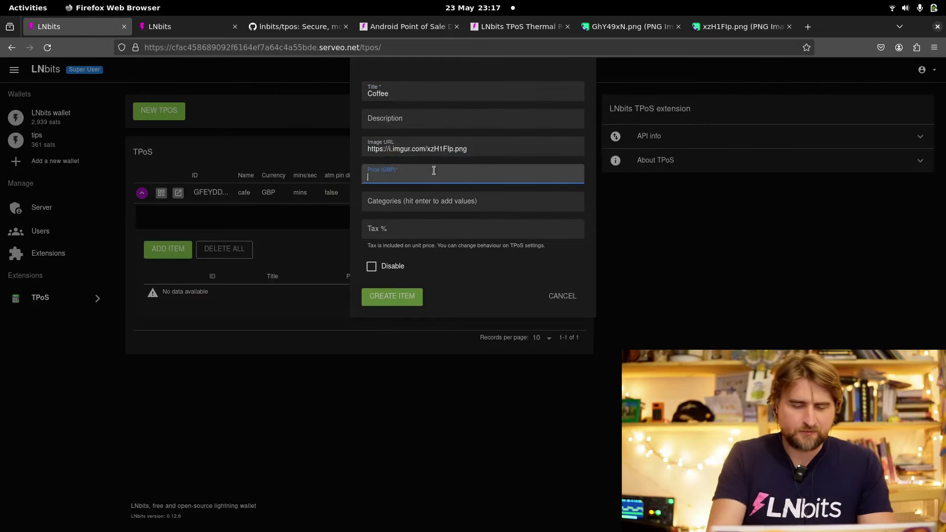
{"action": "type", "text": "0.50"}
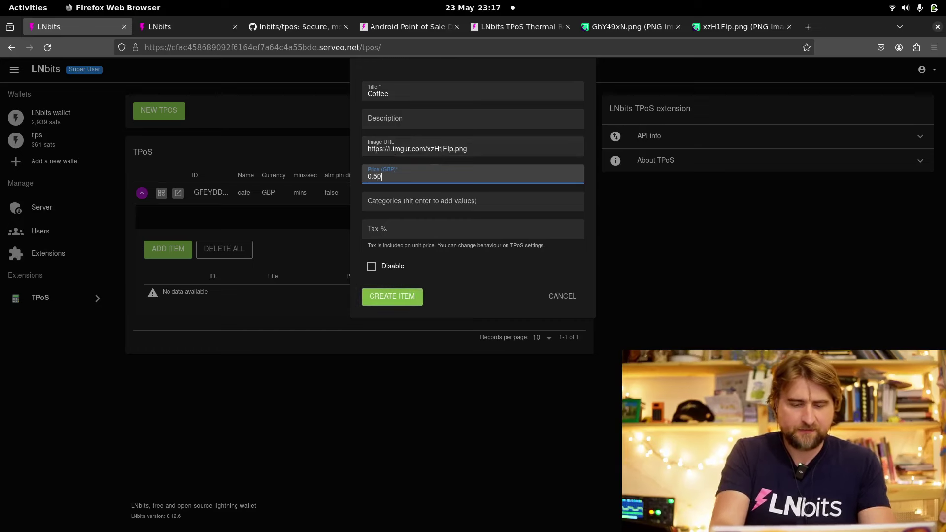
{"action": "left_click", "coordinate": [474, 200]}
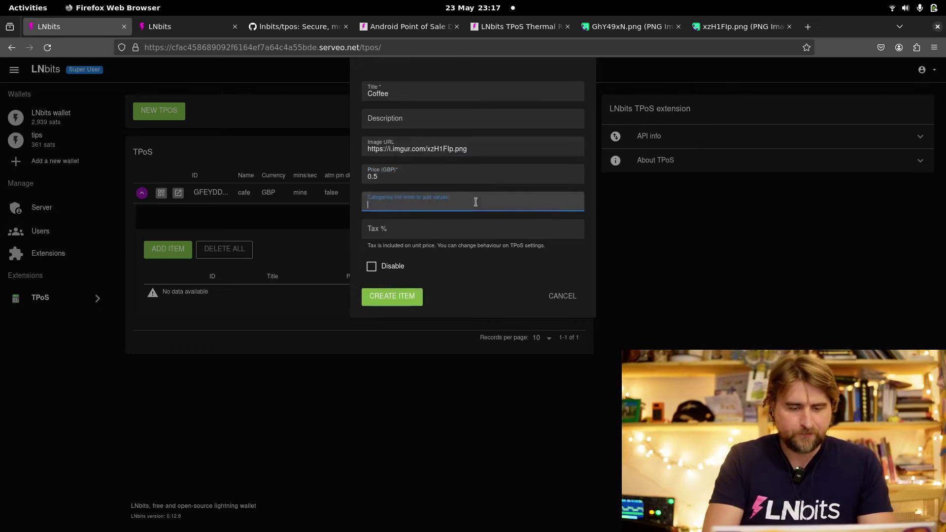
{"action": "type", "text": "drinks"}
{"action": "key", "text": "Return"}
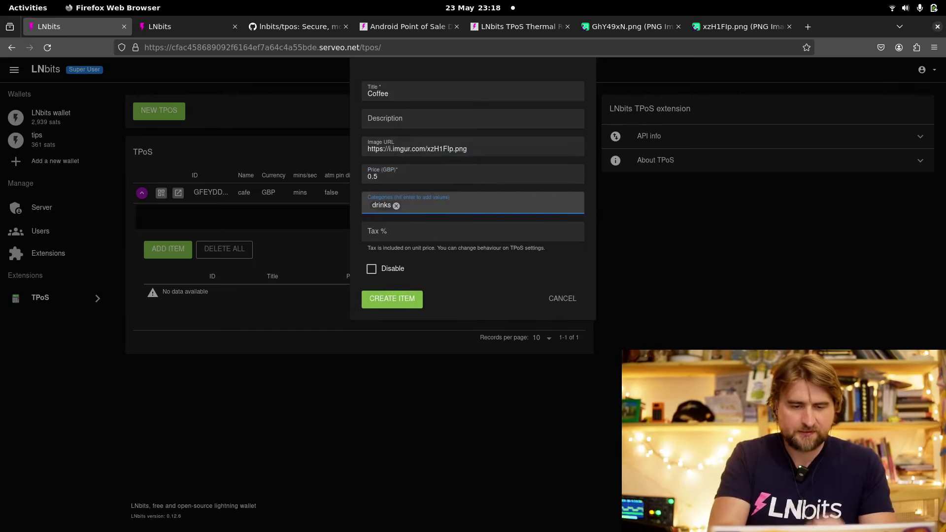
{"action": "left_click", "coordinate": [396, 224]}
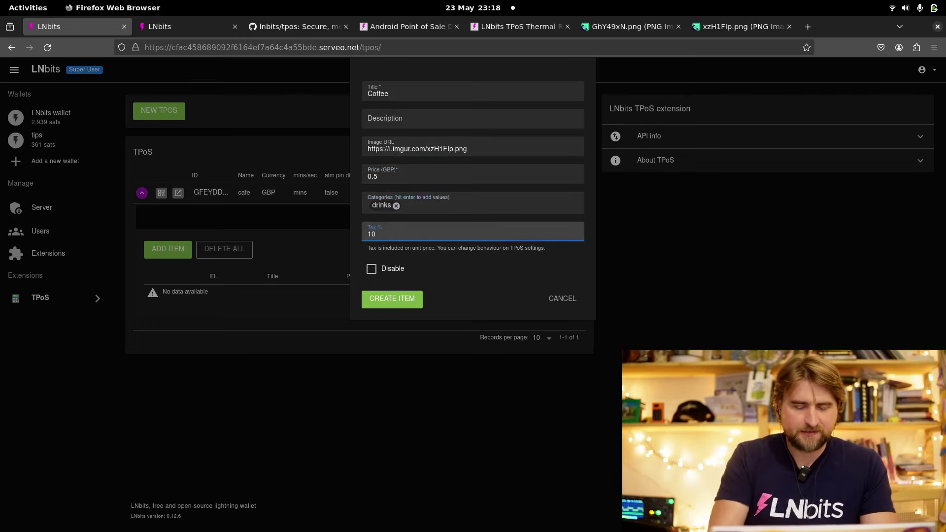
{"action": "left_click", "coordinate": [412, 295]}
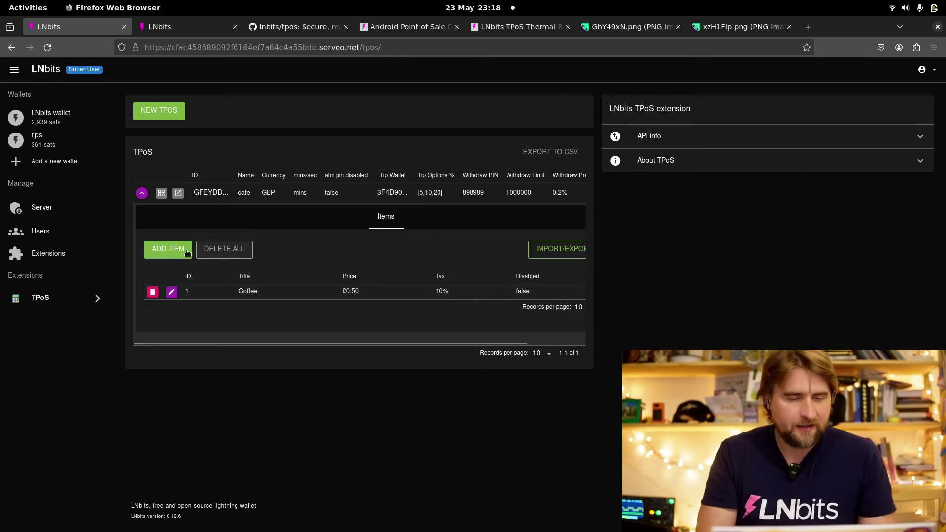
Start a new Welsh cakes item and paste its image URL from the image page
{"action": "left_click", "coordinate": [168, 249]}
{"action": "left_click", "coordinate": [406, 96]}
{"action": "type", "text": "Welsh cakes"}
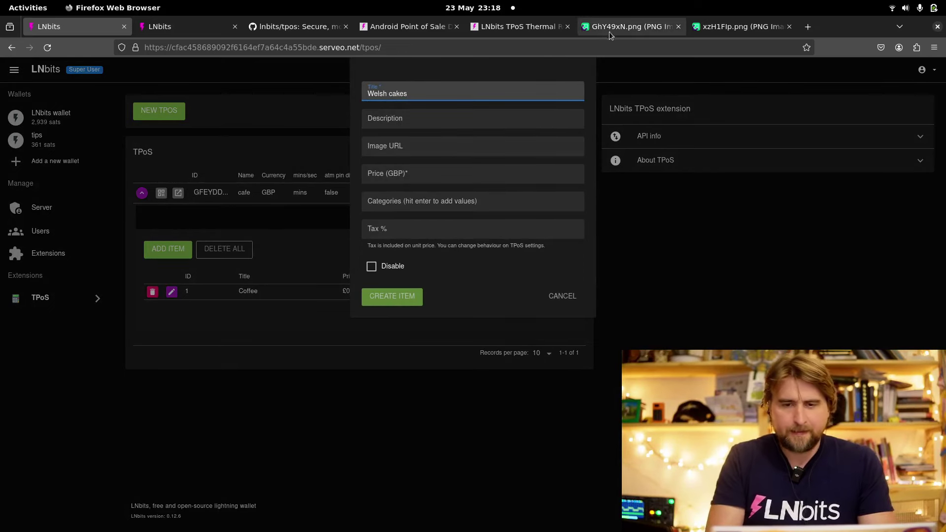
{"action": "left_click", "coordinate": [610, 30]}
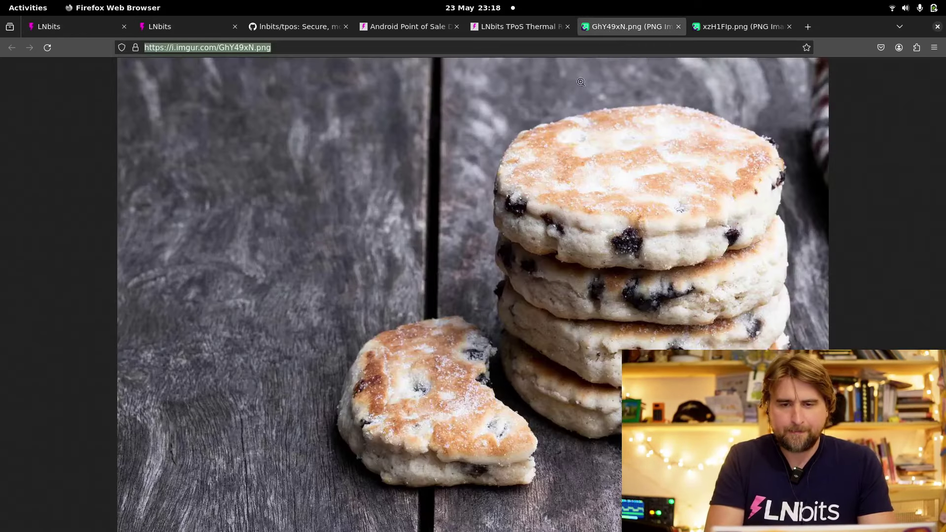
{"action": "right_click", "coordinate": [569, 142]}
{"action": "left_click", "coordinate": [591, 46]}
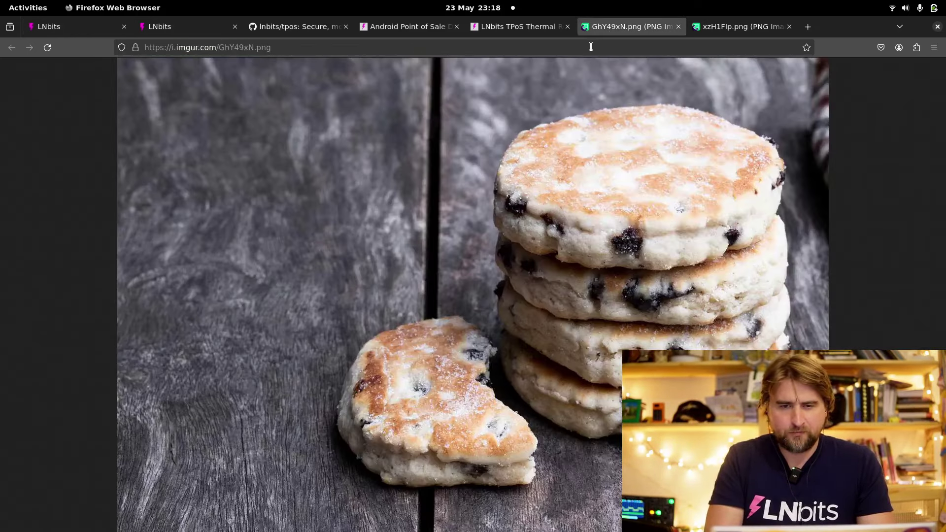
{"action": "double_click", "coordinate": [591, 47]}
{"action": "left_click", "coordinate": [591, 46]}
{"action": "key", "text": "ctrl+c"}
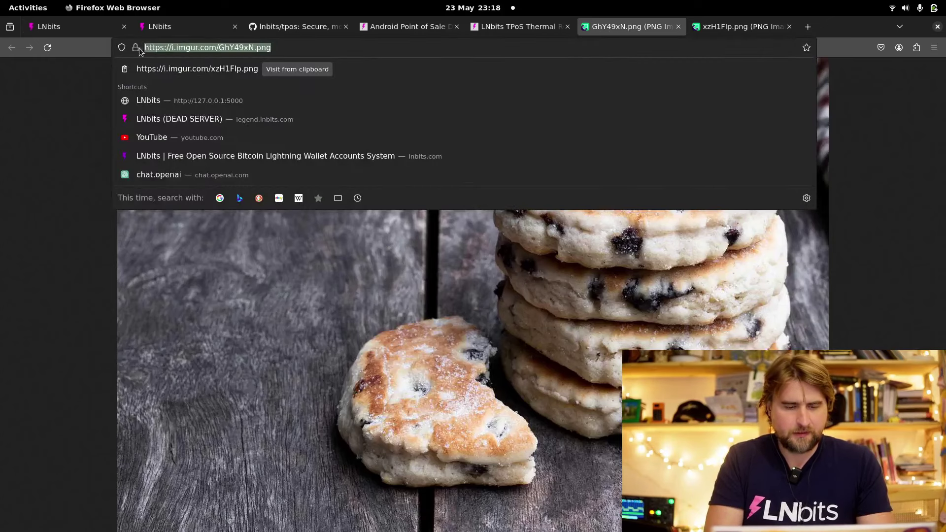
{"action": "left_click", "coordinate": [88, 27]}
{"action": "left_click", "coordinate": [421, 151]}
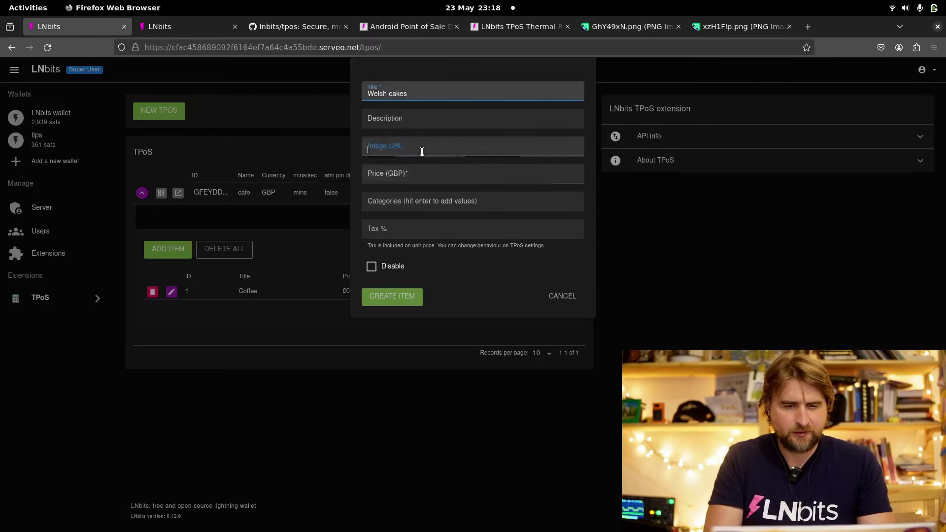
{"action": "key", "text": "ctrl+v"}
Price Welsh cakes at 0.50 with category cakes and 10% tax, save it, and return to the till
{"action": "left_click", "coordinate": [448, 174]}
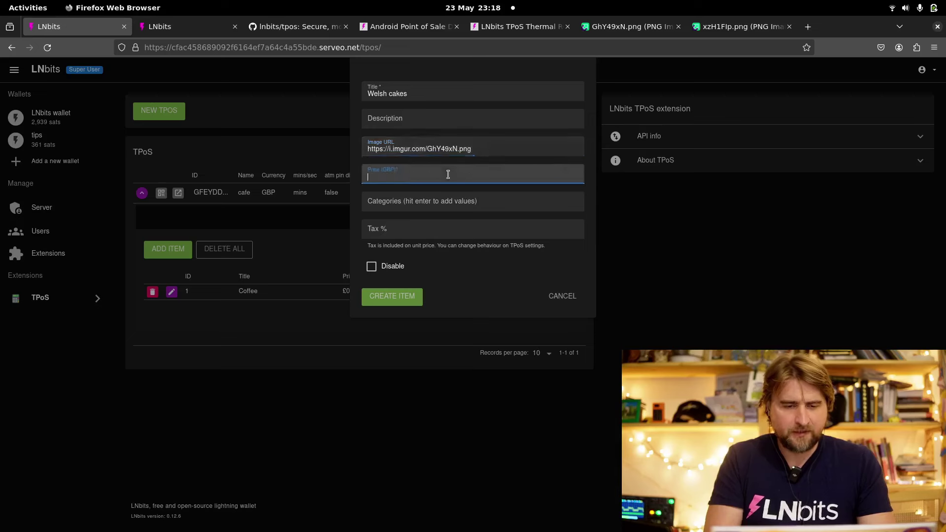
{"action": "type", "text": "0.5"}
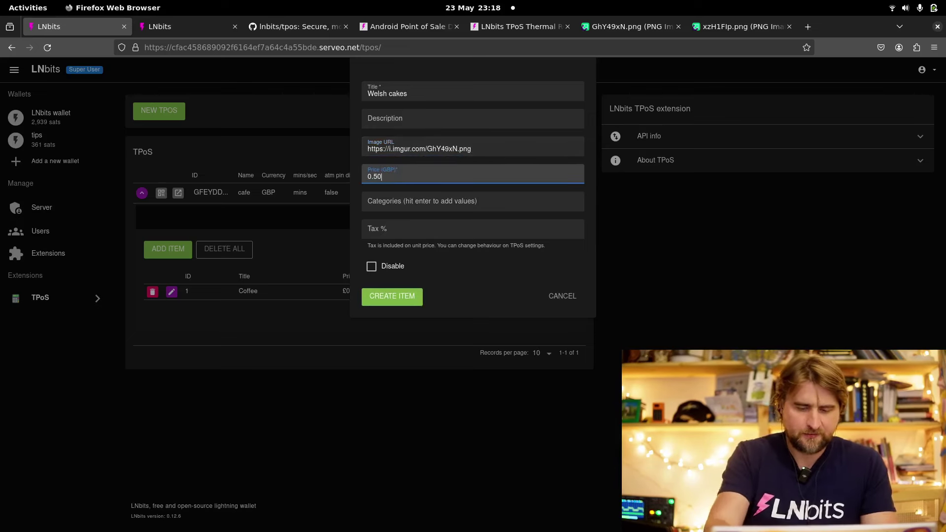
{"action": "type", "text": "0"}
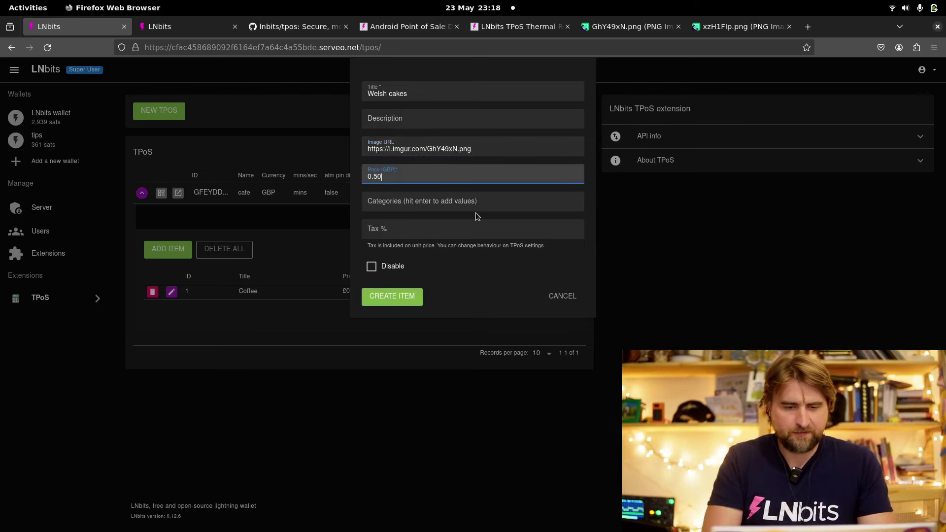
{"action": "left_click", "coordinate": [479, 204]}
{"action": "type", "text": "ca"}
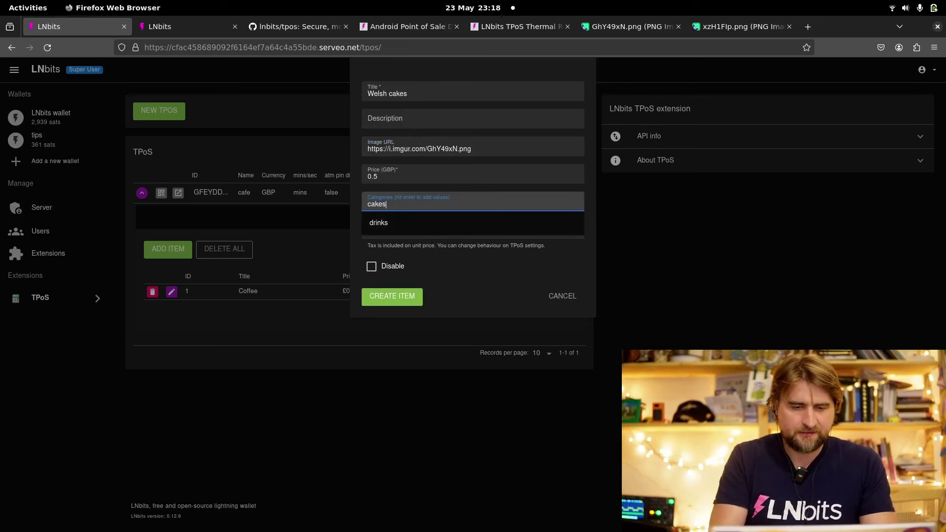
{"action": "type", "text": "kes"}
{"action": "key", "text": "Return"}
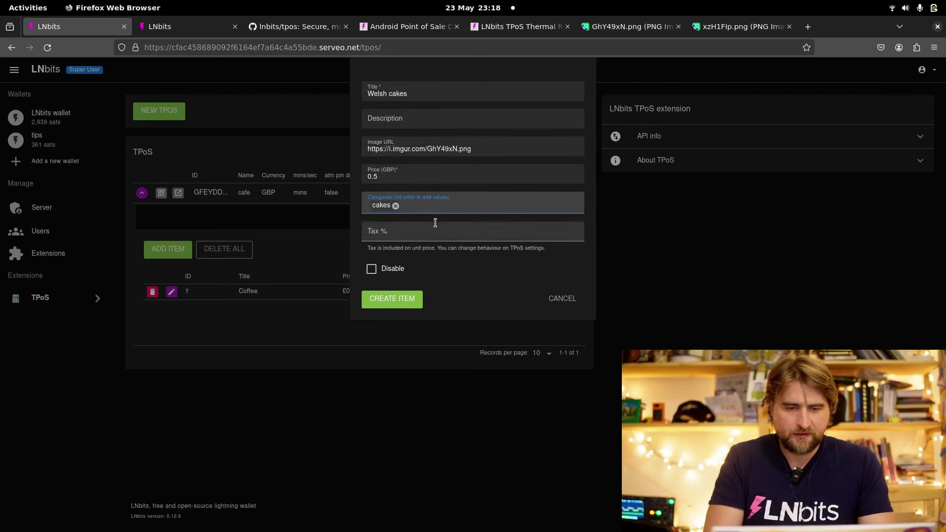
{"action": "left_click", "coordinate": [435, 235]}
{"action": "type", "text": "10"}
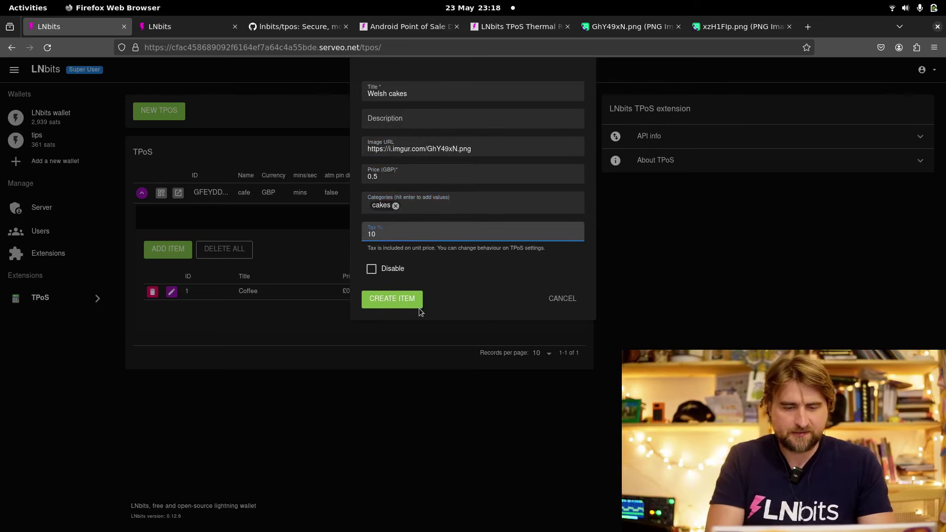
{"action": "left_click", "coordinate": [411, 303]}
{"action": "left_click", "coordinate": [181, 23]}
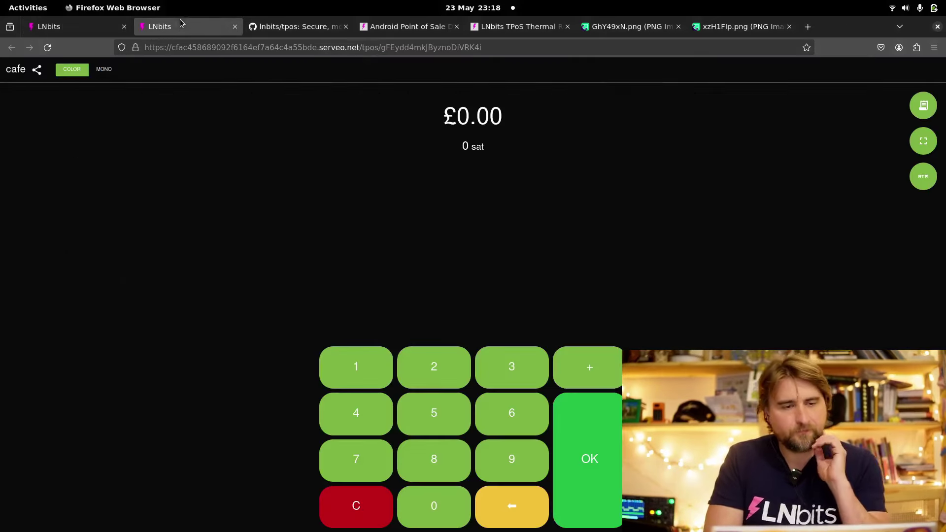
Reload the till and fill the cart with one Welsh cakes and one Coffee, trying the drinks/cakes filters
{"action": "left_click", "coordinate": [48, 50]}
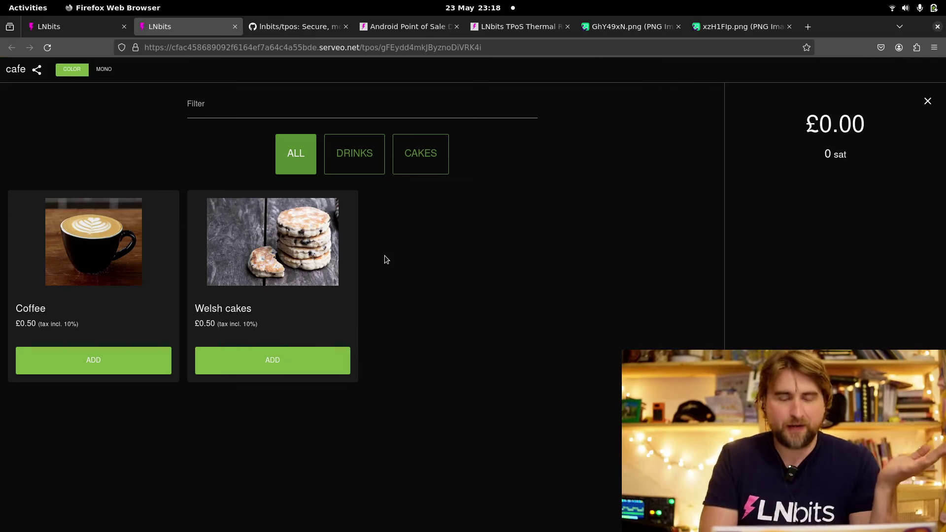
{"action": "left_click", "coordinate": [302, 371]}
{"action": "left_click", "coordinate": [116, 363]}
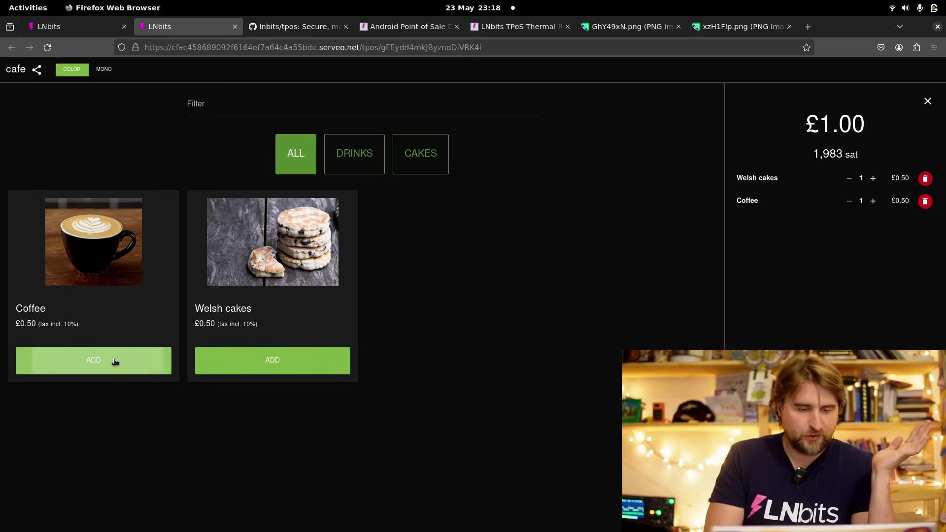
{"action": "left_click", "coordinate": [115, 362]}
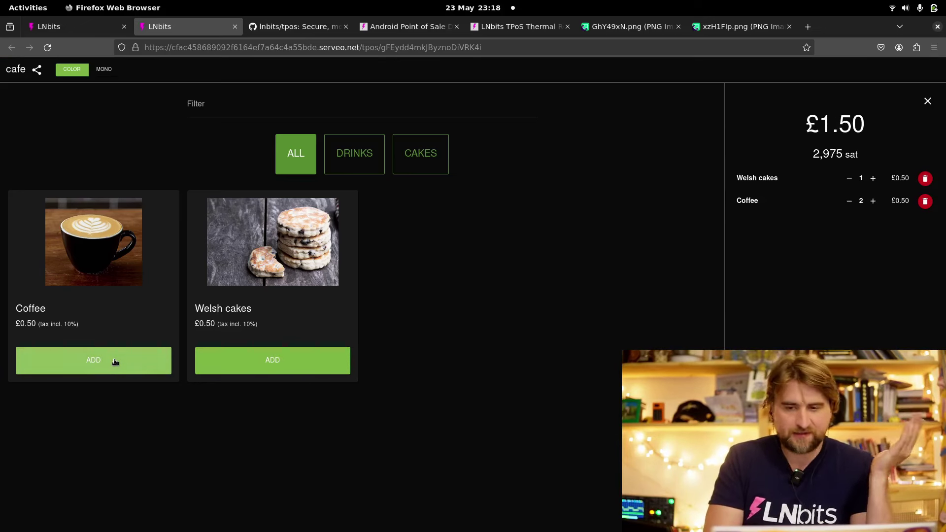
{"action": "left_click", "coordinate": [115, 362]}
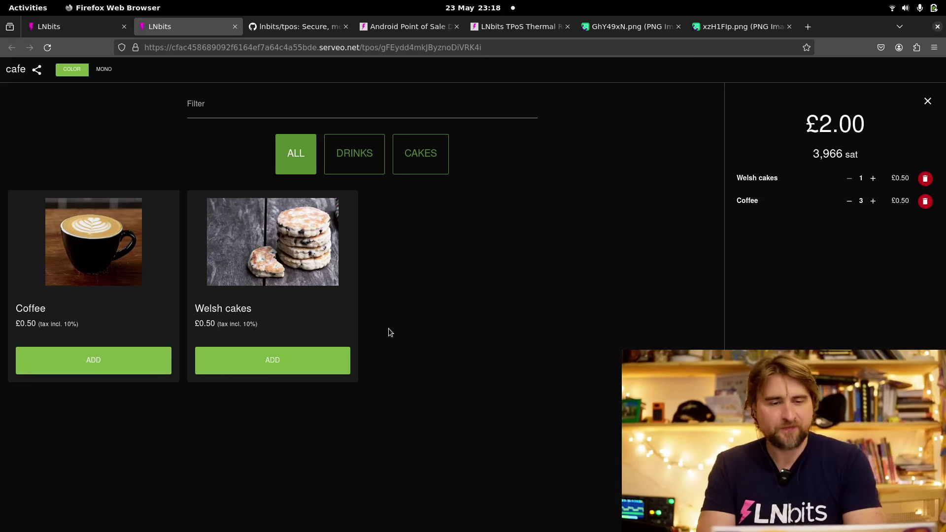
{"action": "left_click", "coordinate": [353, 156]}
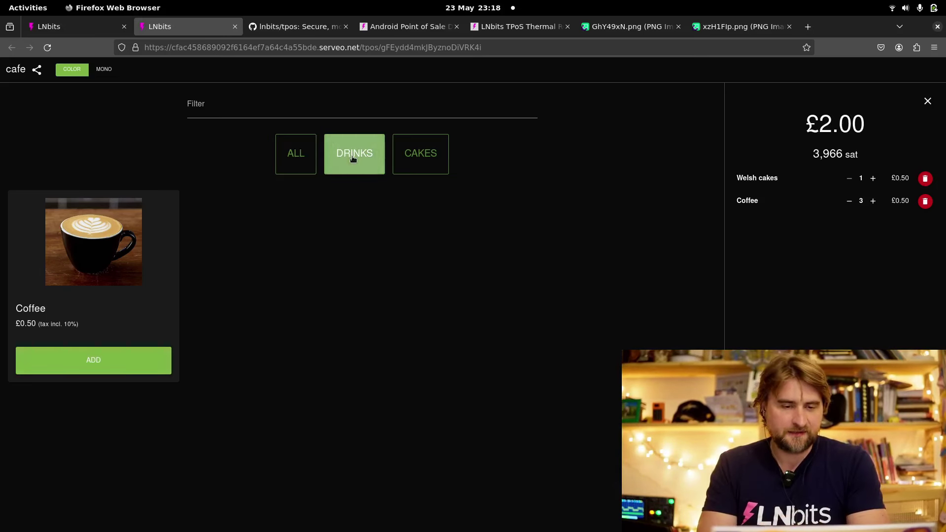
{"action": "left_click", "coordinate": [427, 154]}
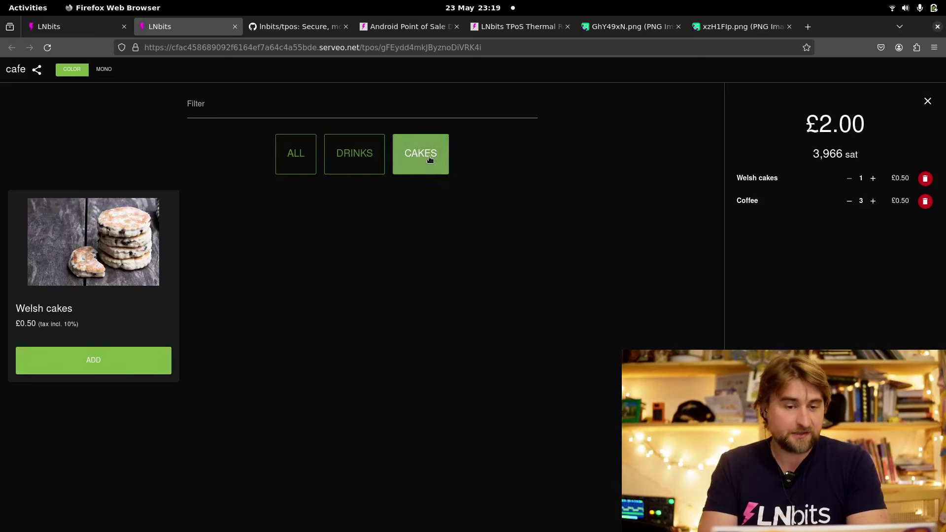
{"action": "left_click", "coordinate": [302, 167]}
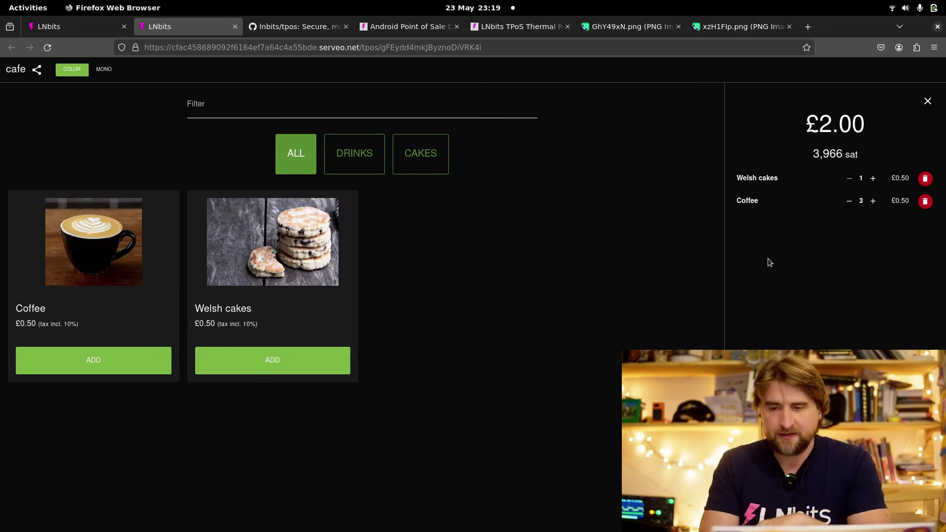
{"action": "left_click", "coordinate": [849, 202]}
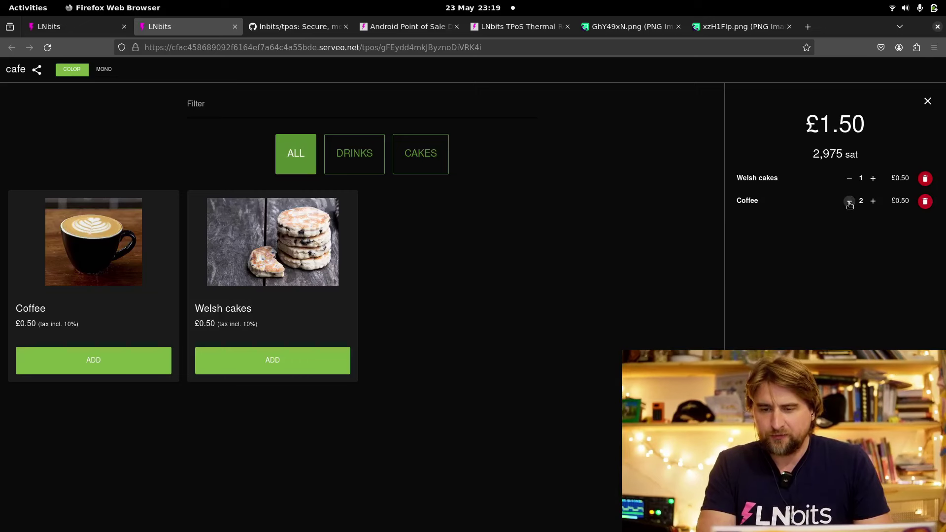
{"action": "left_click", "coordinate": [850, 203]}
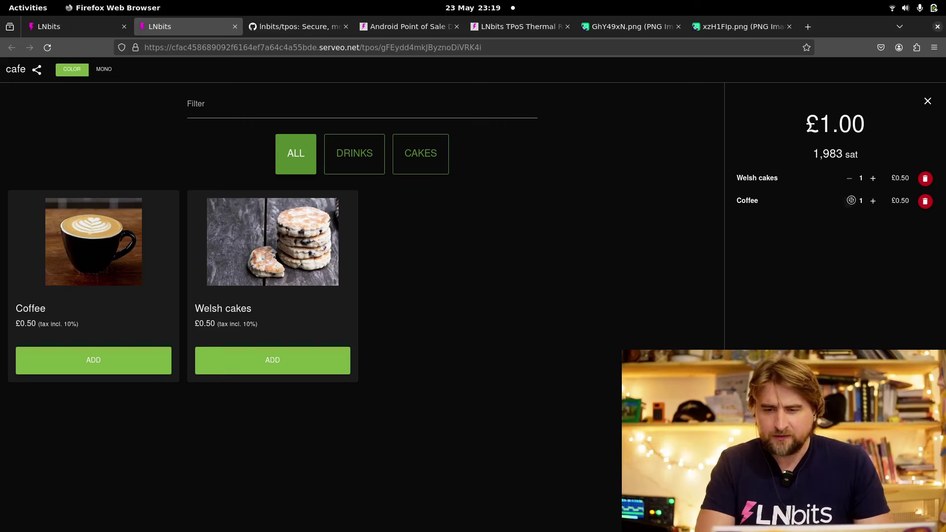
Remove Welsh cakes from the order and check out the single Coffee with a 10% tip
{"action": "key", "text": "Return"}
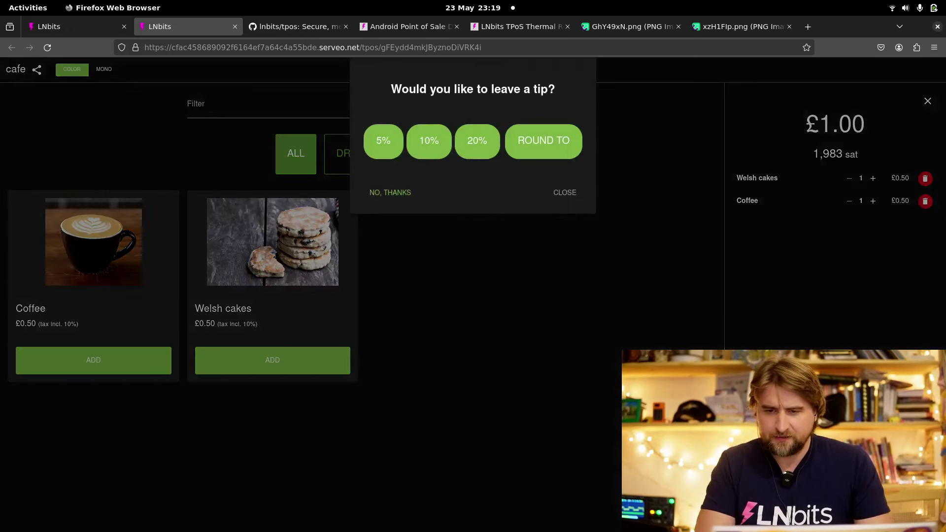
{"action": "left_click", "coordinate": [386, 143]}
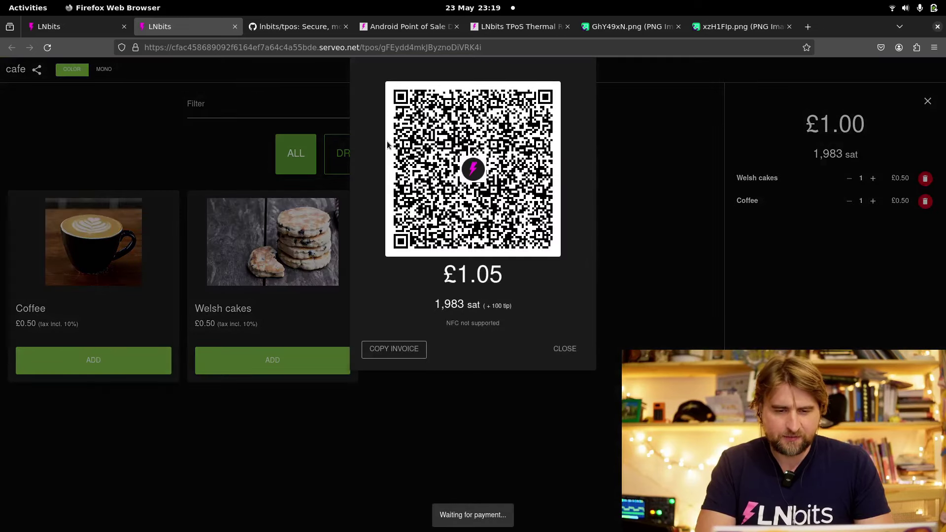
{"action": "left_click", "coordinate": [564, 349]}
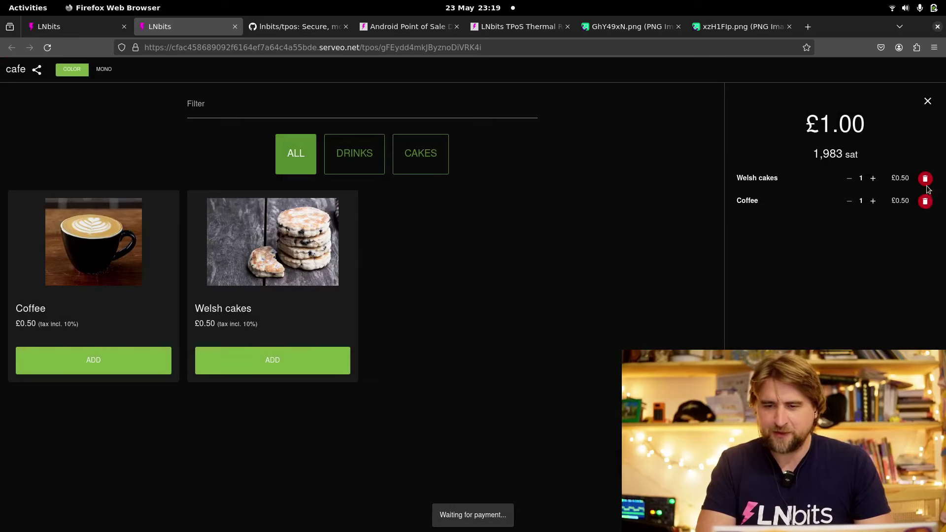
{"action": "left_click", "coordinate": [924, 178]}
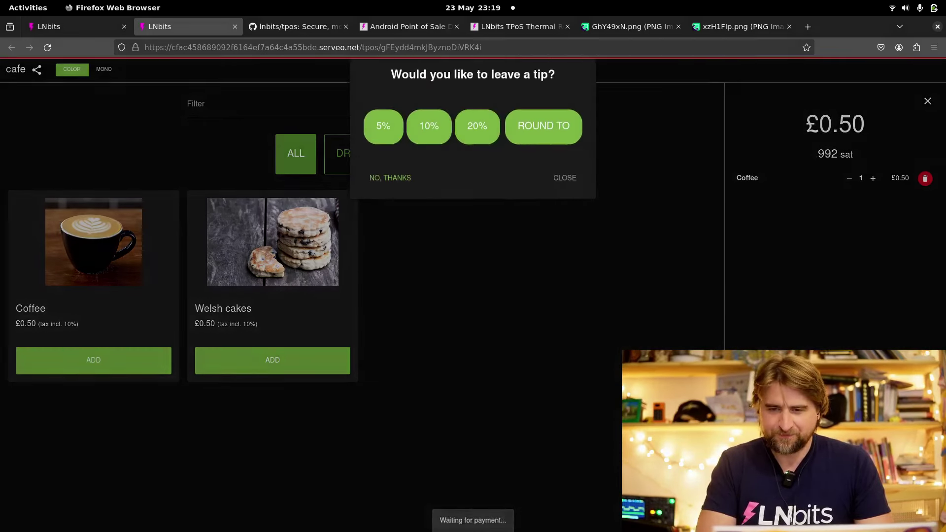
{"action": "left_click", "coordinate": [422, 143]}
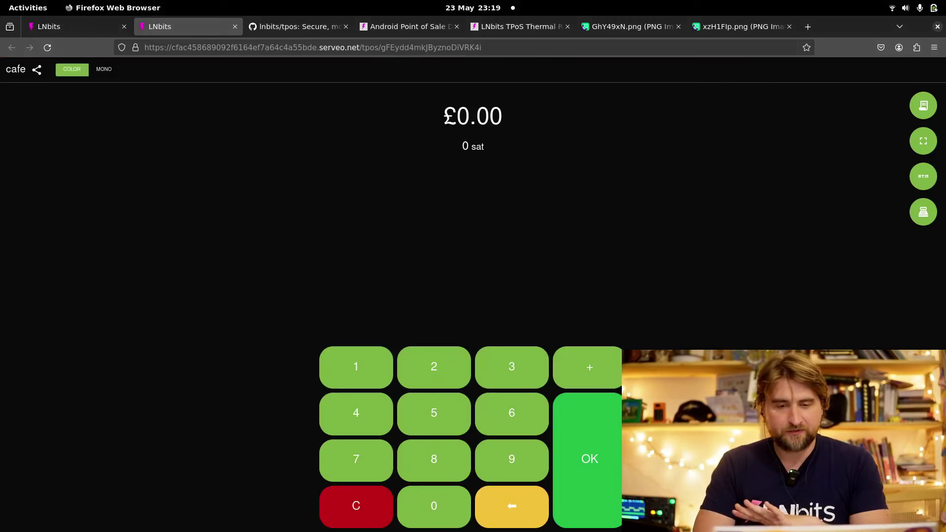
Enter £0.02 + £0.04 on the keypad and charge the £0.06 (119 sat) with no tip
{"action": "left_click", "coordinate": [924, 212]}
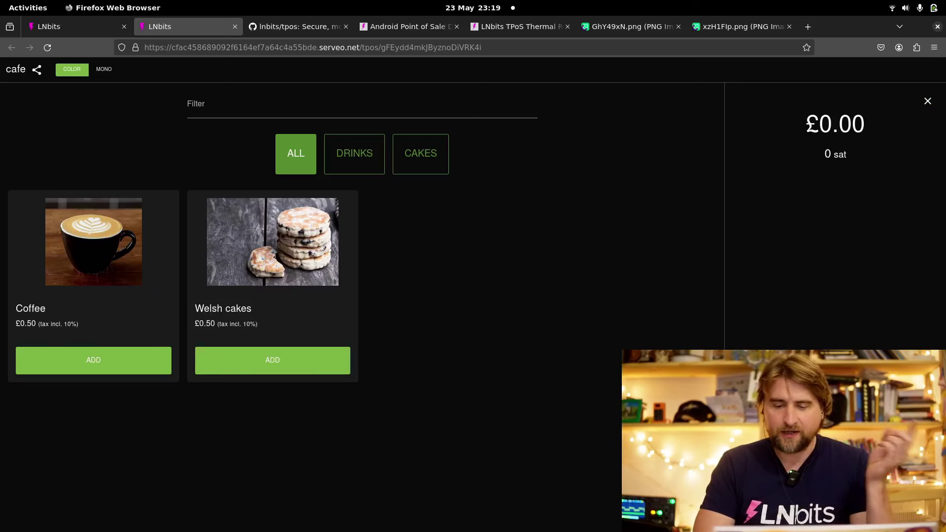
{"action": "key", "text": "Escape"}
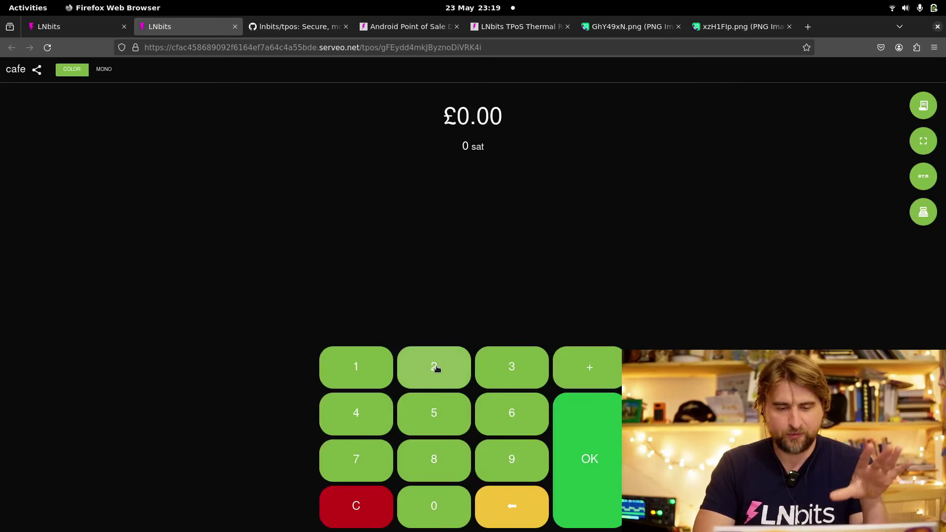
{"action": "left_click", "coordinate": [436, 369]}
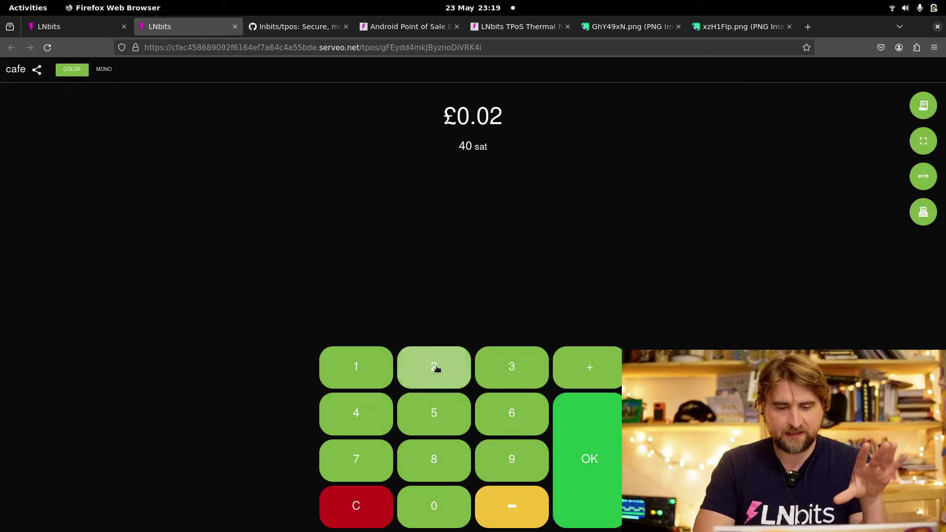
{"action": "left_click", "coordinate": [596, 373]}
{"action": "left_click", "coordinate": [370, 413]}
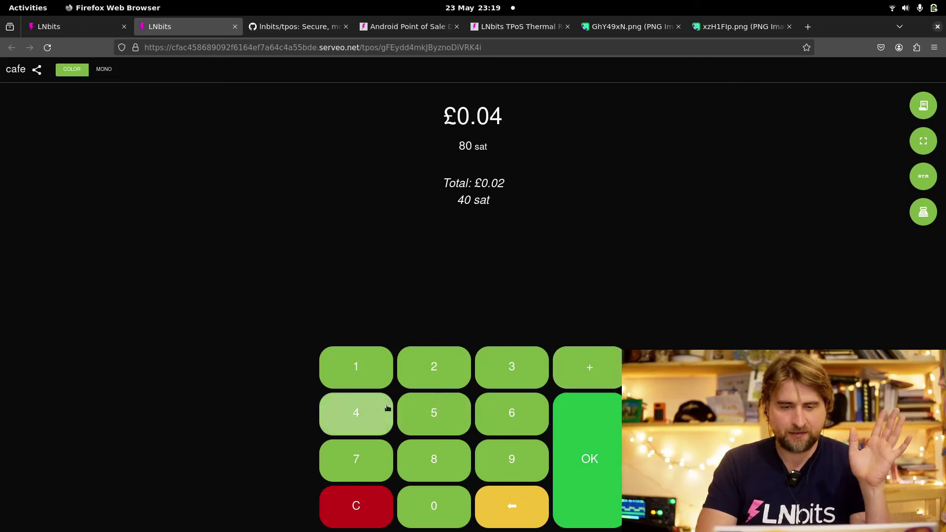
{"action": "left_click", "coordinate": [590, 373]}
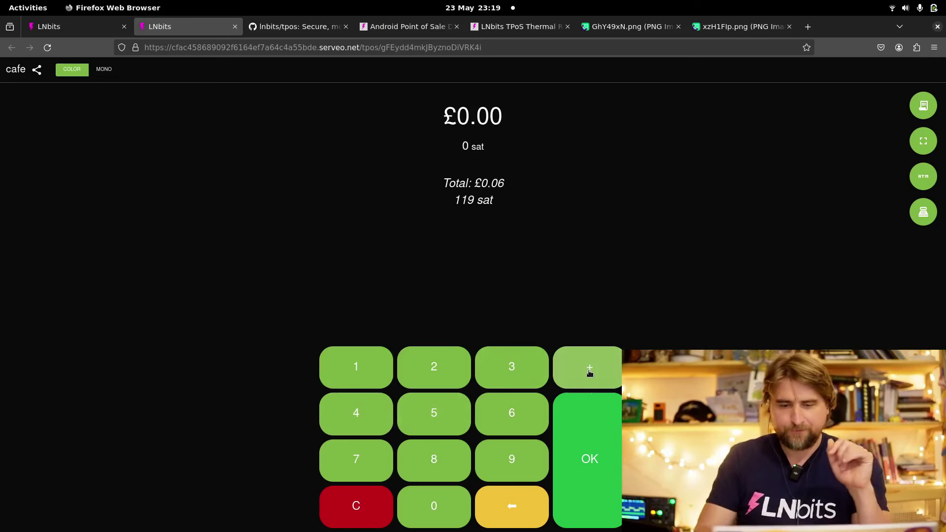
{"action": "left_click", "coordinate": [602, 442]}
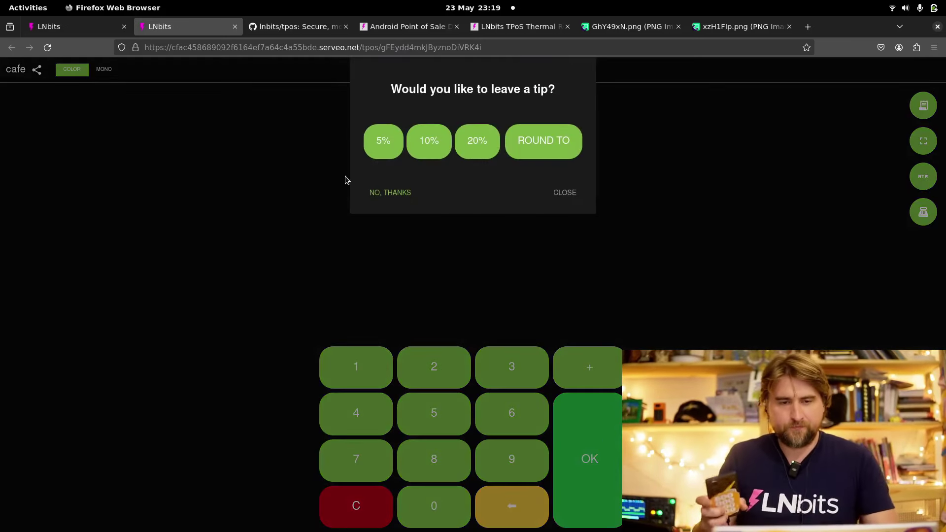
{"action": "left_click", "coordinate": [406, 193]}
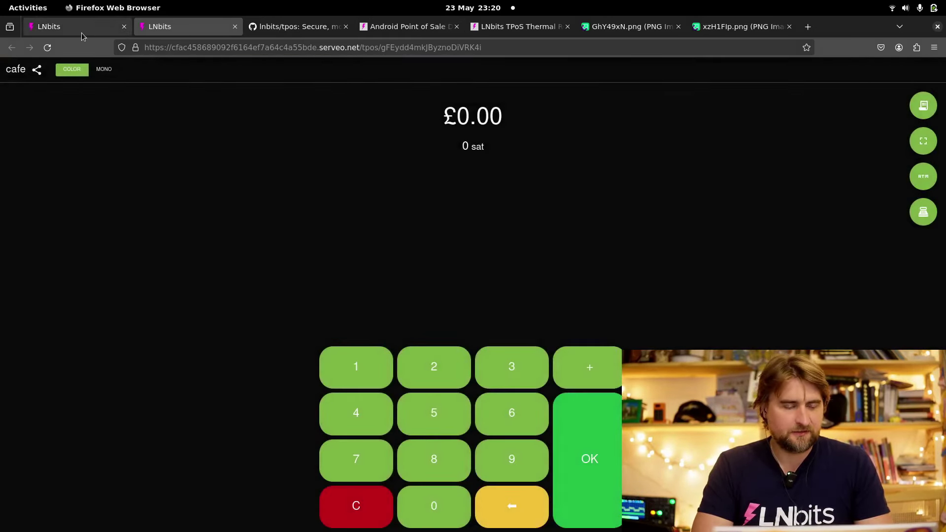
{"action": "left_click", "coordinate": [81, 33]}
{"action": "left_click", "coordinate": [80, 119]}
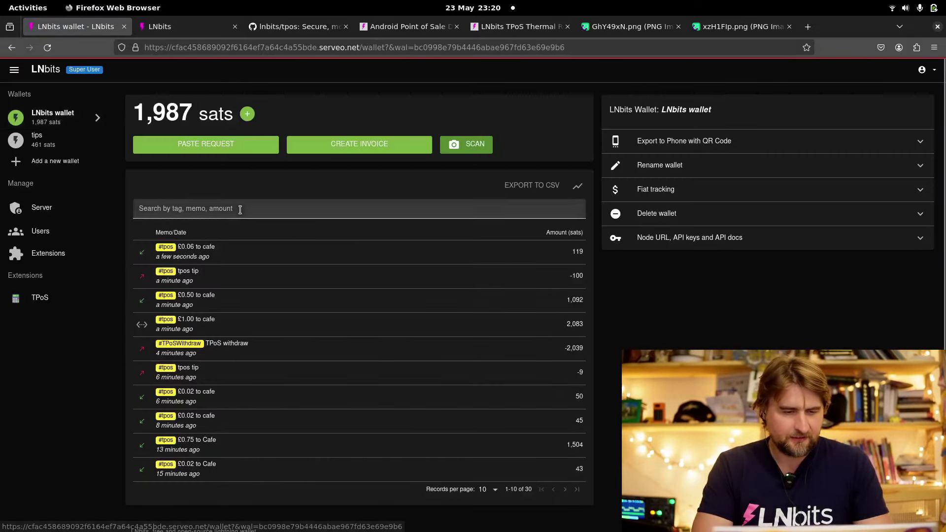
{"action": "left_click", "coordinate": [147, 302]}
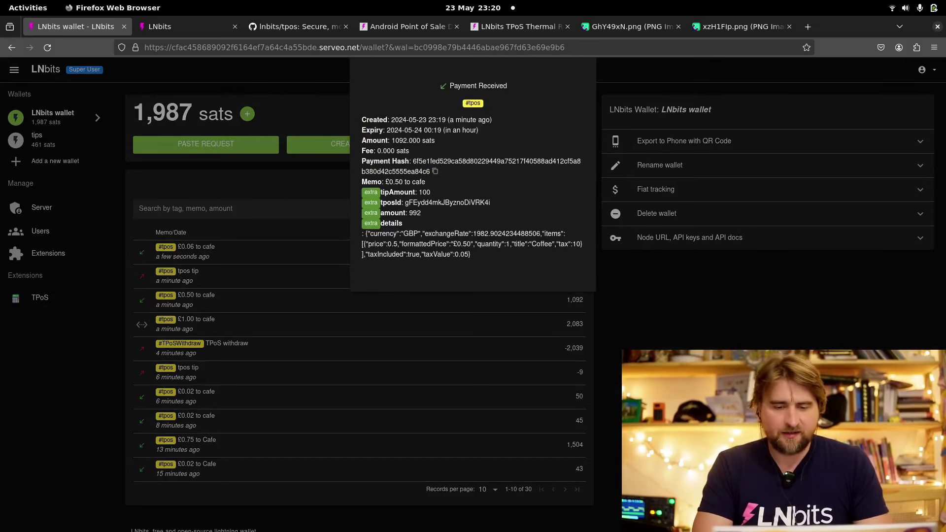
{"action": "left_click", "coordinate": [670, 324]}
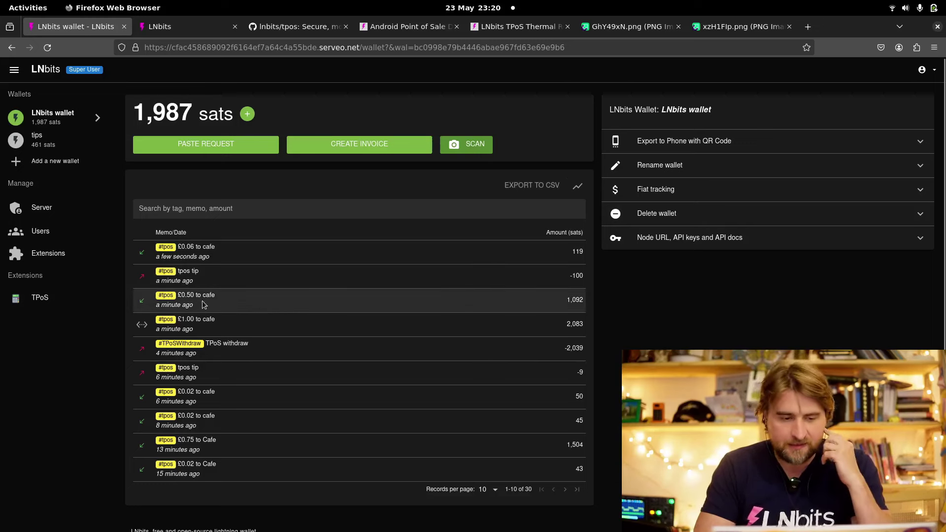
{"action": "left_click", "coordinate": [142, 301]}
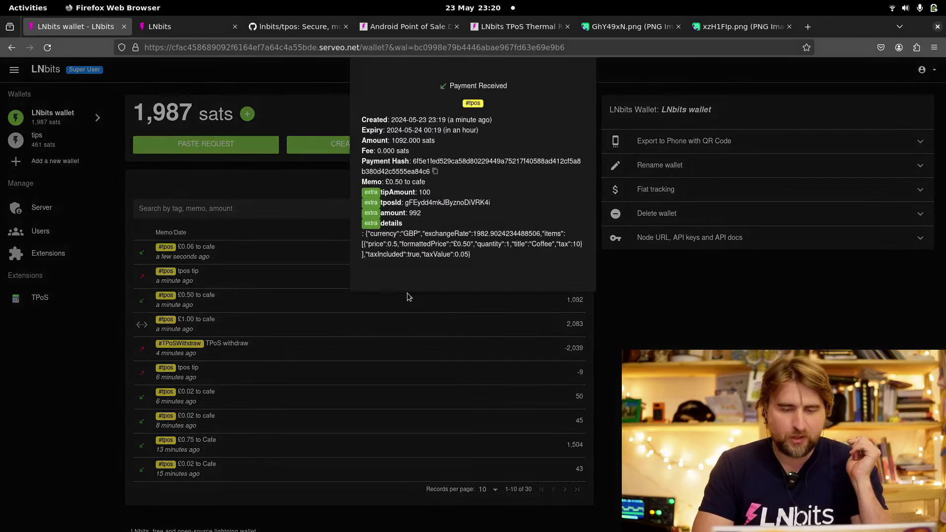
{"action": "left_click_drag", "start_coordinate": [485, 253], "coordinate": [358, 235]}
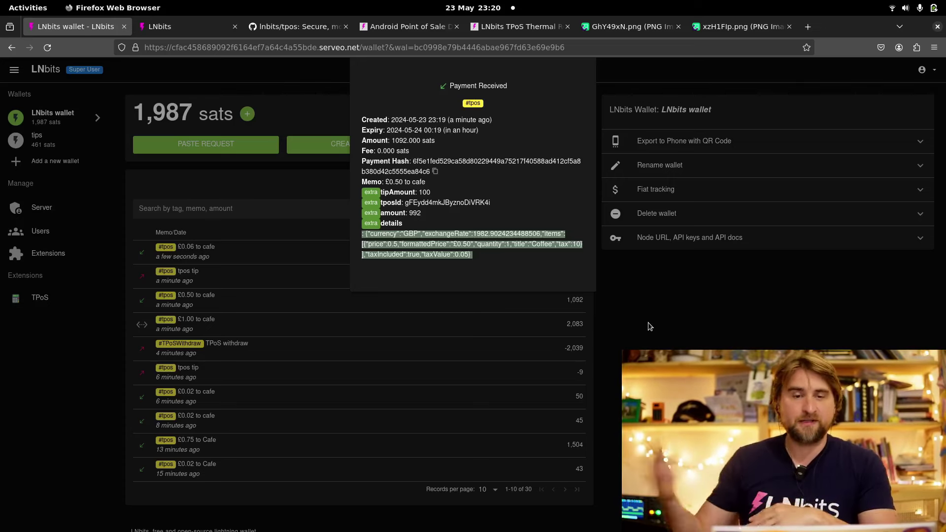
{"action": "left_click", "coordinate": [649, 324]}
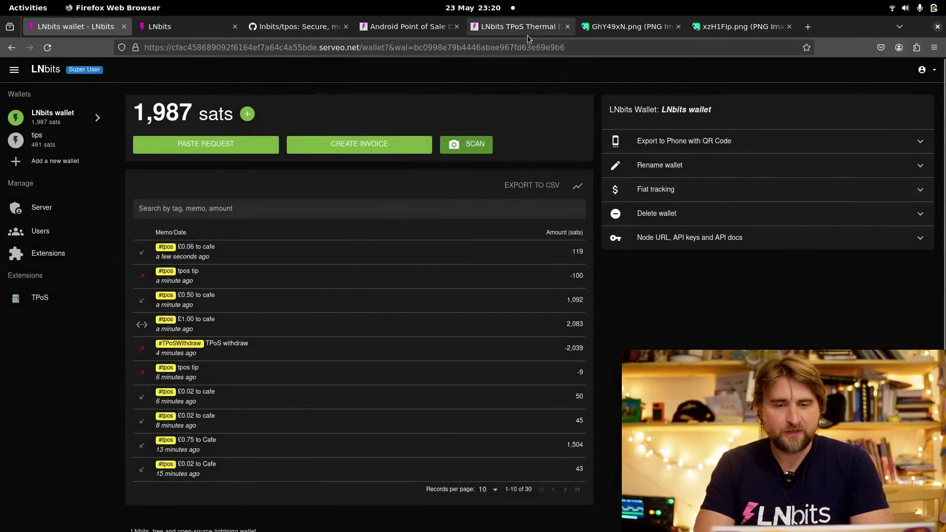
{"action": "left_click", "coordinate": [528, 33]}
{"action": "scroll", "coordinate": [633, 248], "scroll_direction": "down", "scroll_amount": 3}
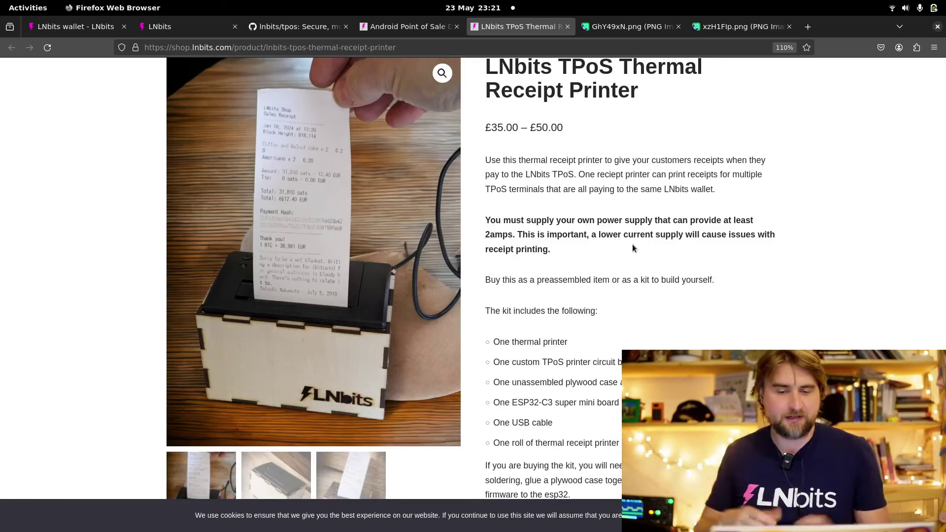
{"action": "scroll", "coordinate": [596, 255], "scroll_direction": "up", "scroll_amount": 3}
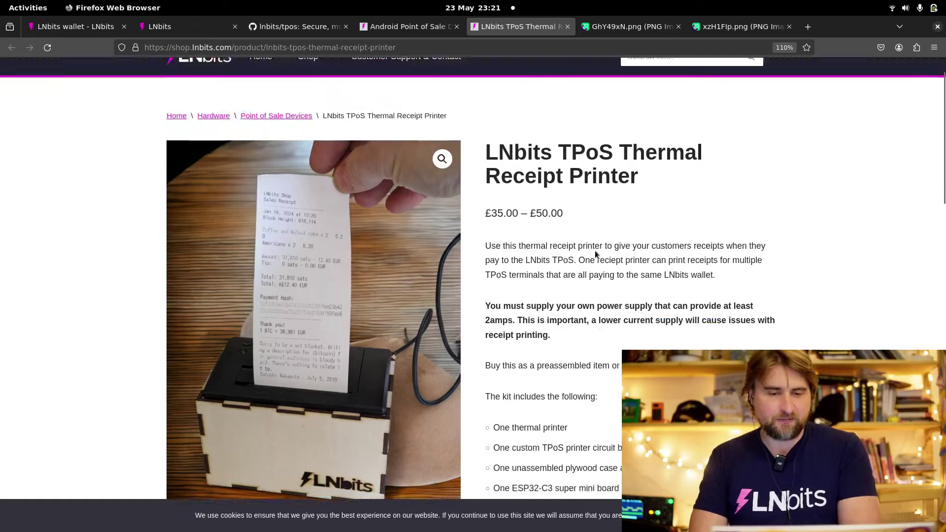
{"action": "scroll", "coordinate": [596, 254], "scroll_direction": "down", "scroll_amount": 3}
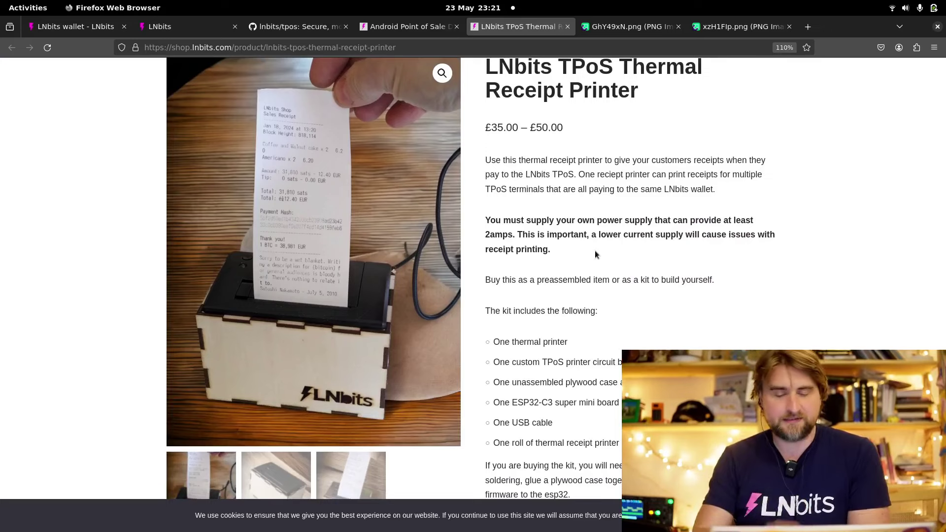
{"action": "scroll", "coordinate": [595, 255], "scroll_direction": "up", "scroll_amount": 3}
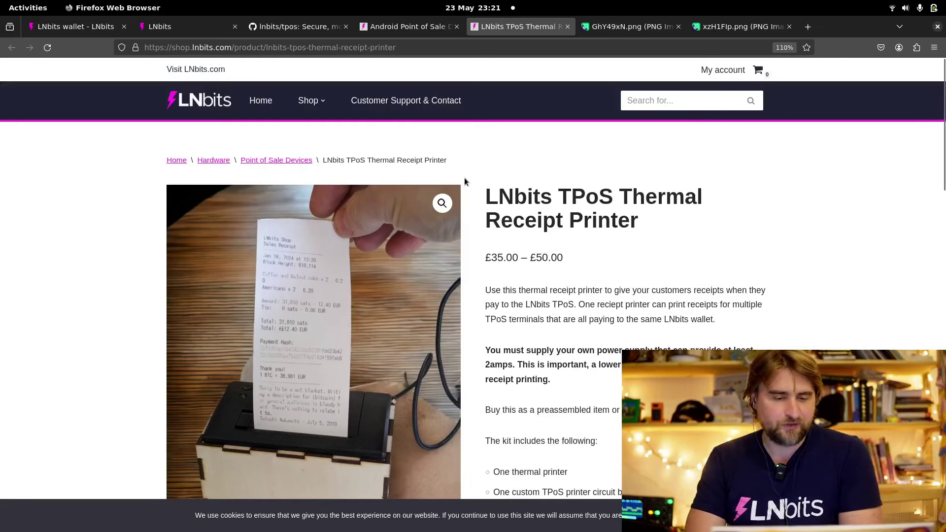
{"action": "left_click", "coordinate": [87, 31]}
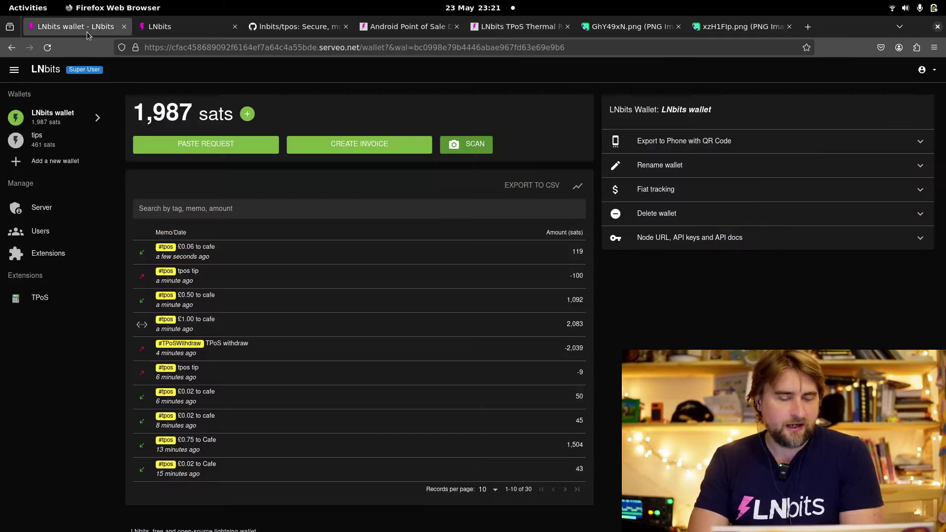
Go from the TPoS page to the Extensions page's ALL tab listing every available extension
{"action": "left_click", "coordinate": [62, 300]}
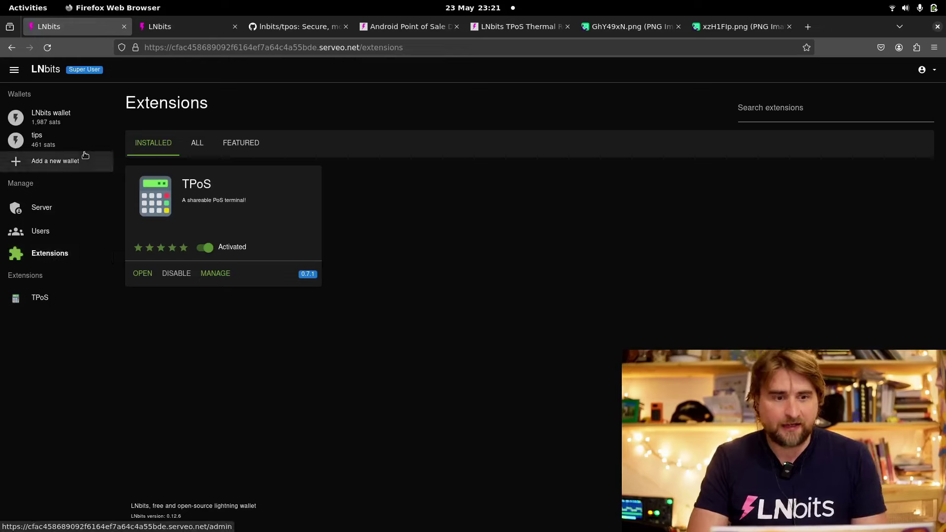
{"action": "left_click", "coordinate": [197, 144]}
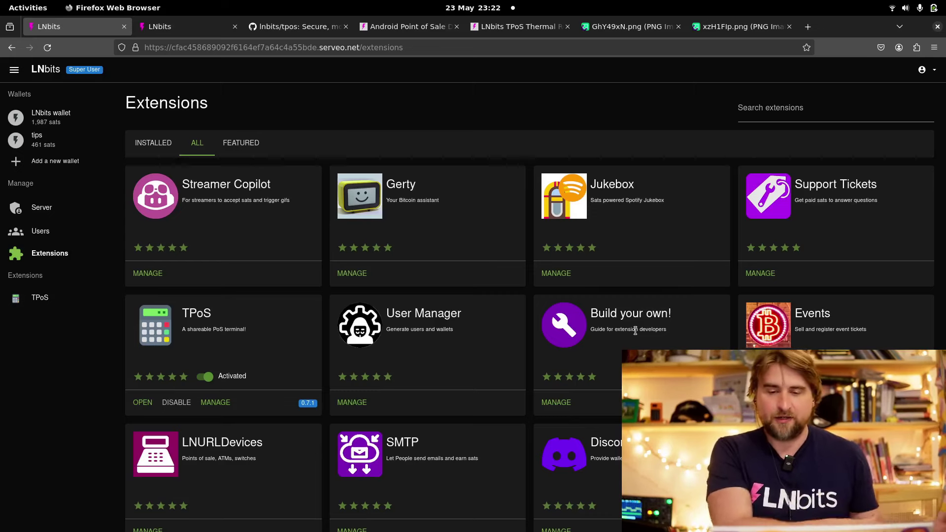
Search extensions for 'boltz', install Boltz version 0.4.0 from the repository, and open it
{"action": "left_click", "coordinate": [820, 115]}
{"action": "type", "text": "boltz"}
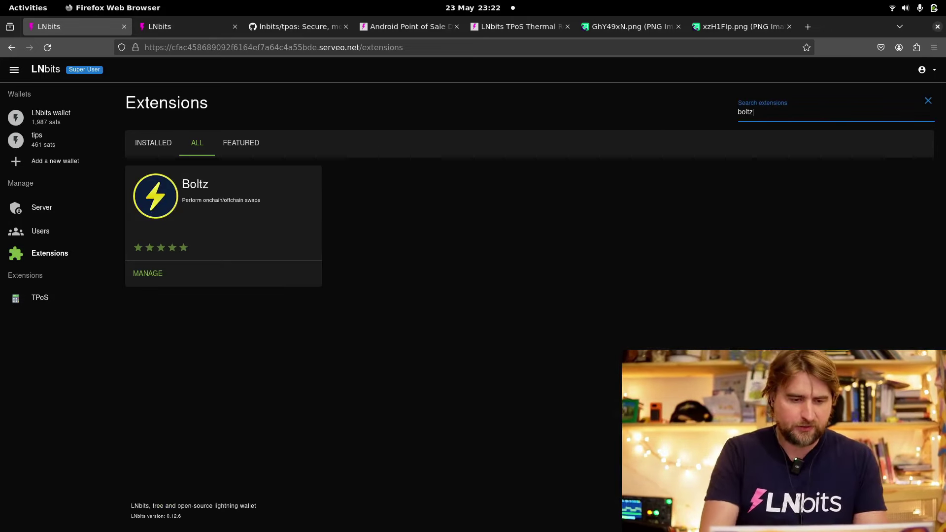
{"action": "left_click", "coordinate": [147, 273]}
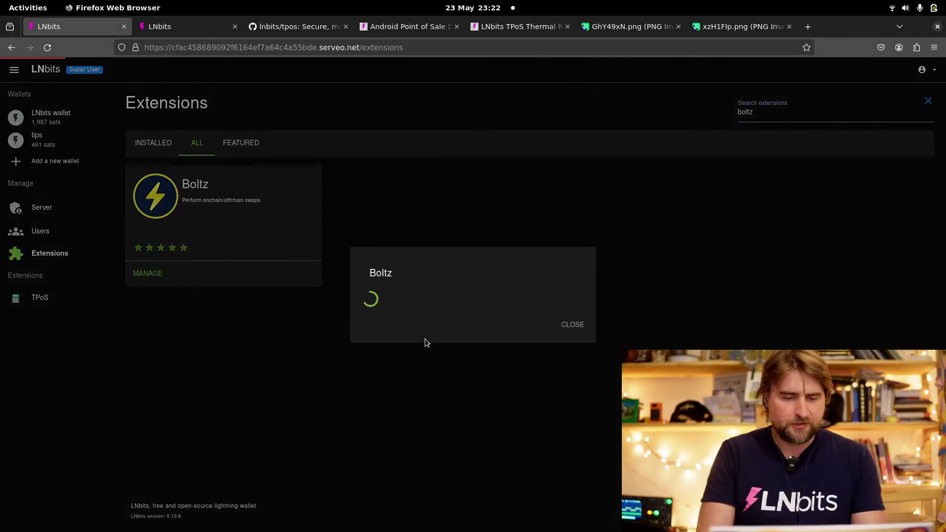
{"action": "left_click", "coordinate": [460, 310]}
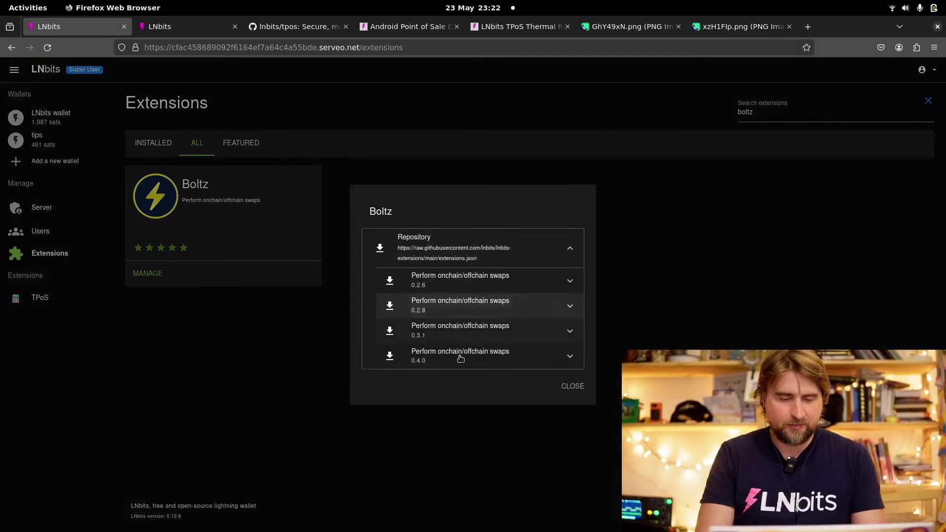
{"action": "left_click", "coordinate": [454, 366]}
{"action": "left_click", "coordinate": [414, 369]}
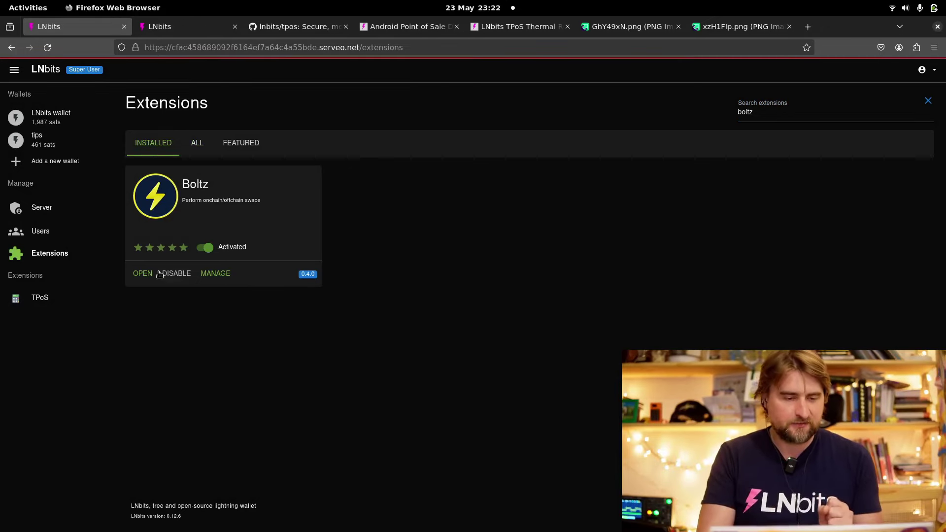
{"action": "left_click", "coordinate": [146, 273]}
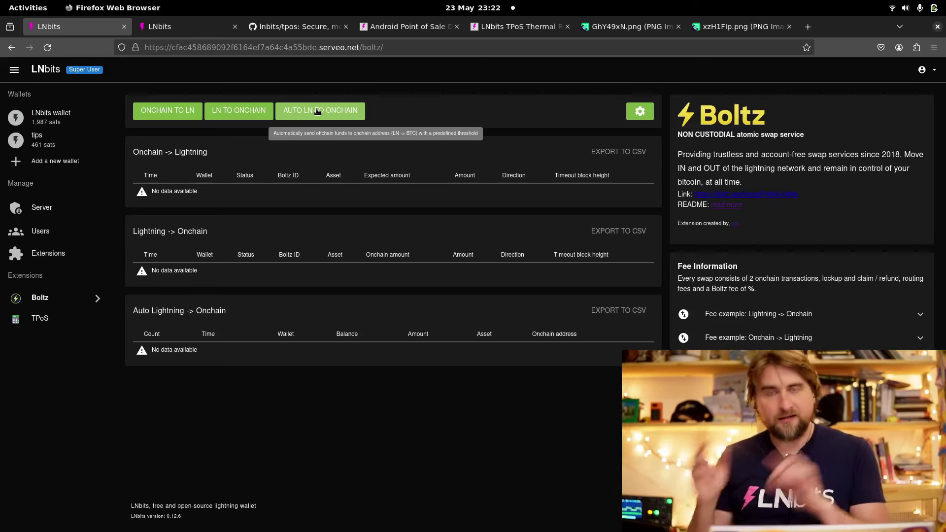
Start an automatic Lightning-to-onchain swap drawing 500000 from the LNbits wallet
{"action": "left_click", "coordinate": [315, 112]}
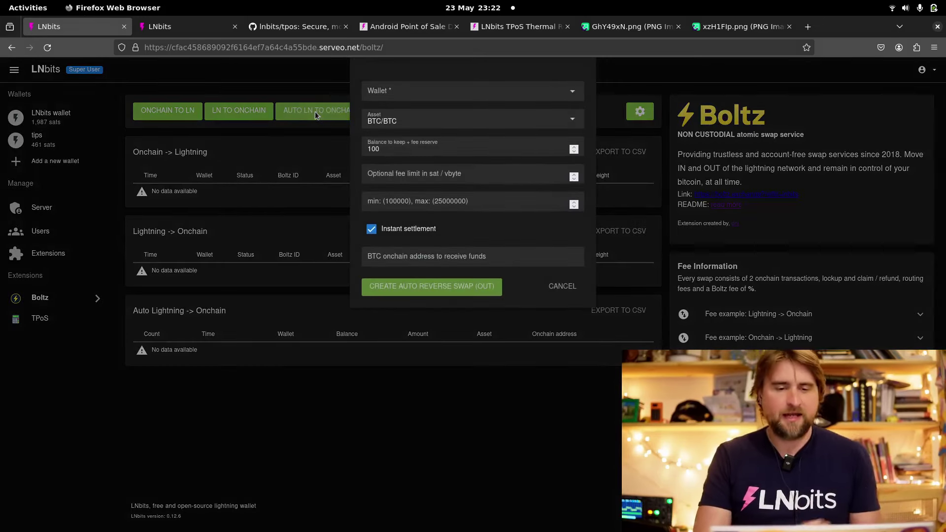
{"action": "left_click", "coordinate": [404, 91]}
{"action": "left_click", "coordinate": [434, 109]}
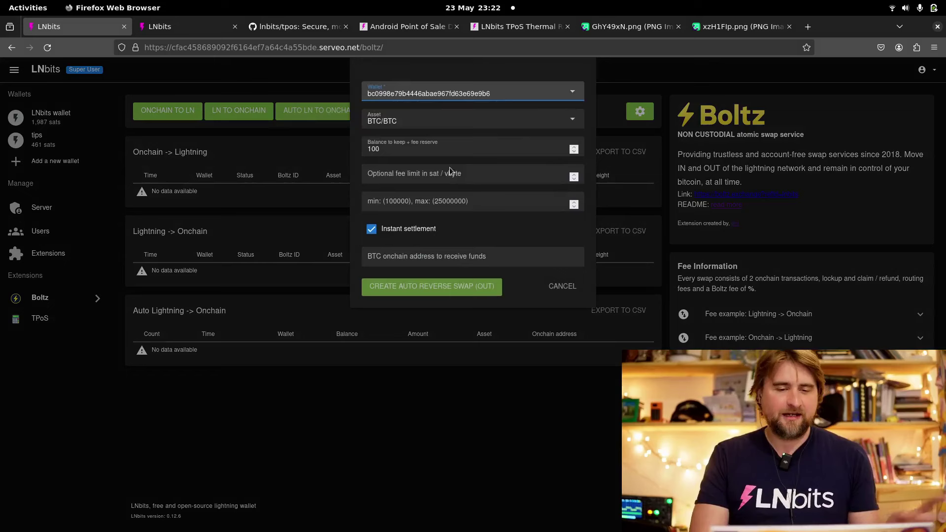
{"action": "left_click", "coordinate": [434, 203]}
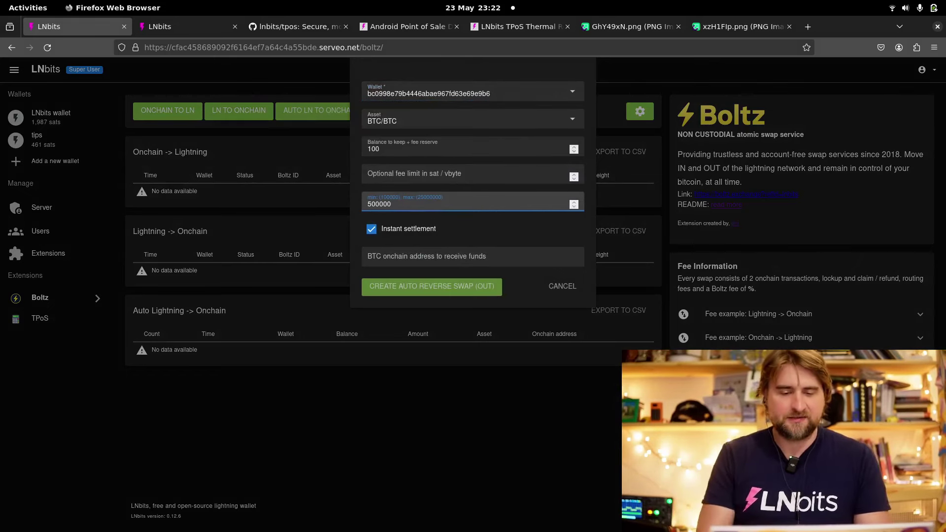
Leave the onchain address unfilled, cancel the swap form unsaved, and return to TPoS
{"action": "left_click", "coordinate": [497, 259]}
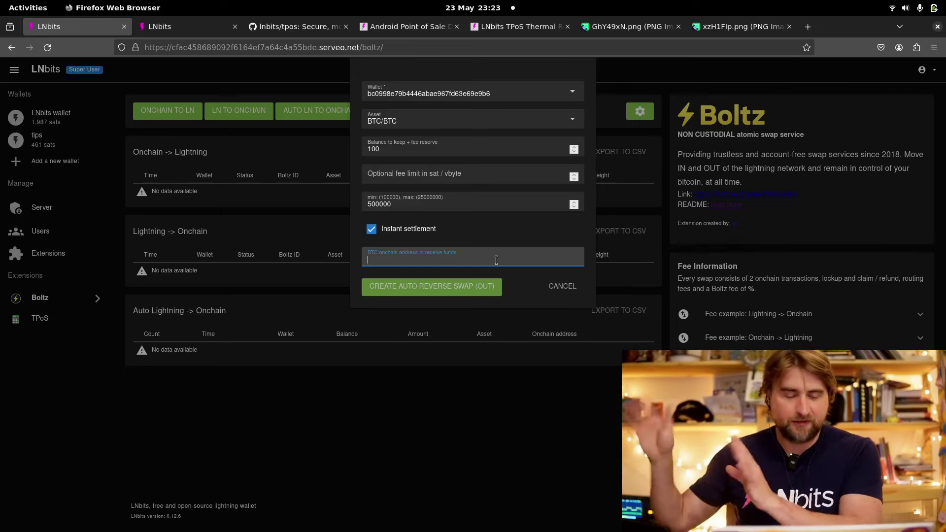
{"action": "left_click", "coordinate": [566, 291]}
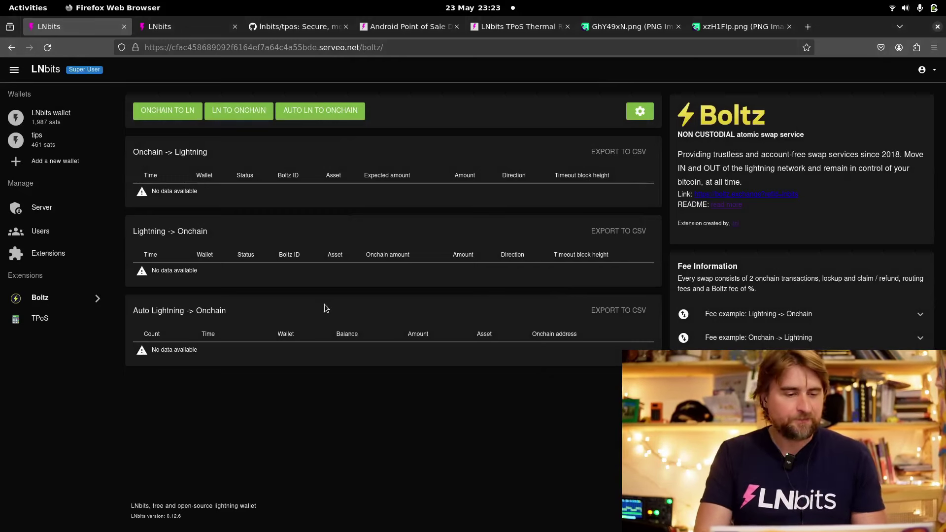
{"action": "left_click", "coordinate": [67, 322]}
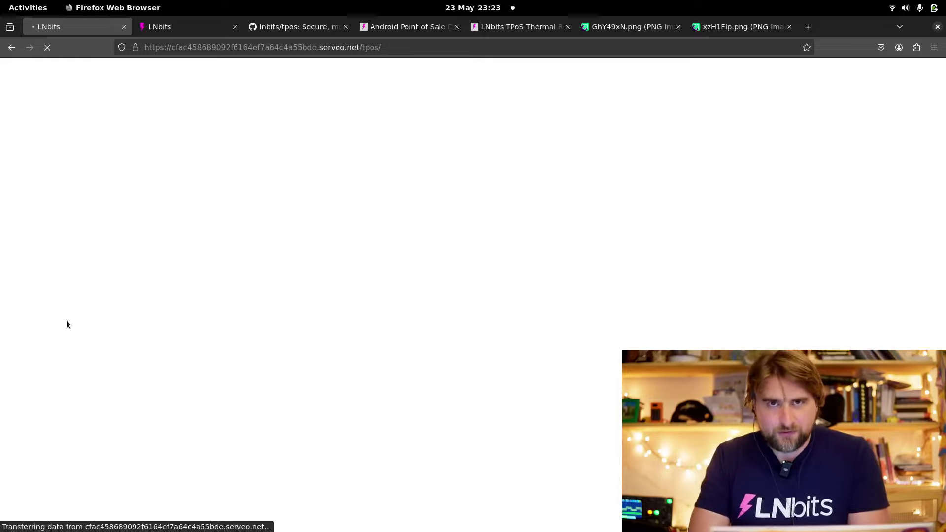